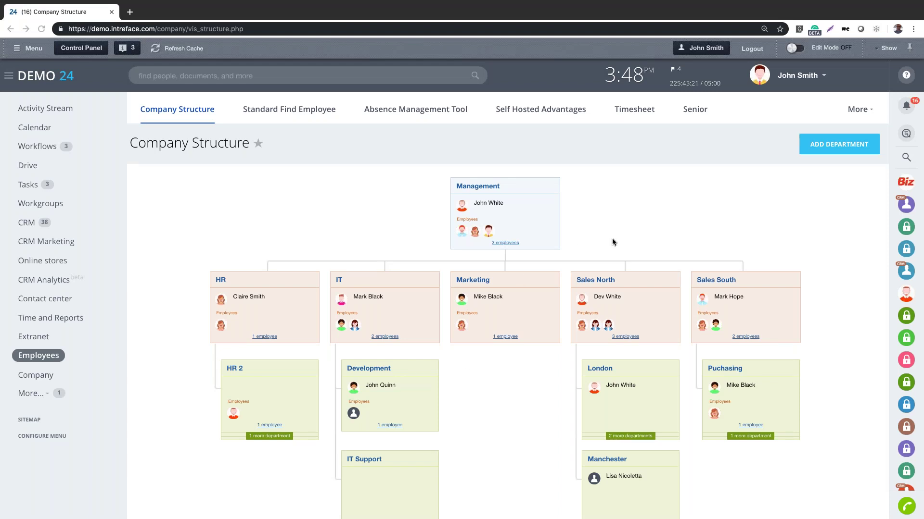
Open the full profile of a member of the Management department
scroll(611, 245, "down", 1)
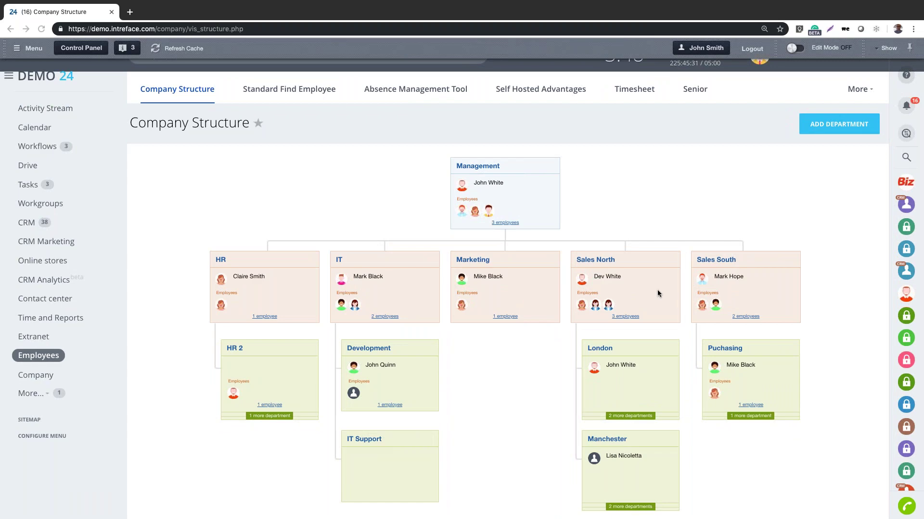
scroll(658, 293, "up", 1)
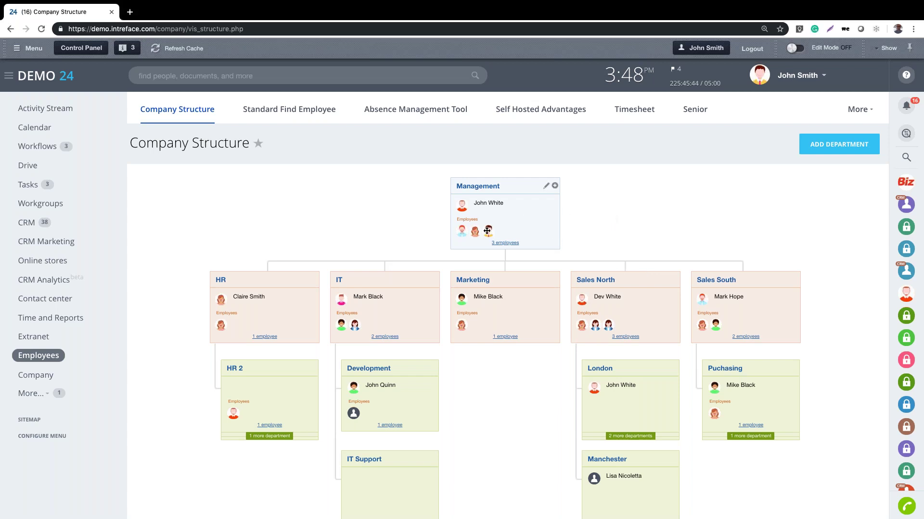
mouse_move(486, 231)
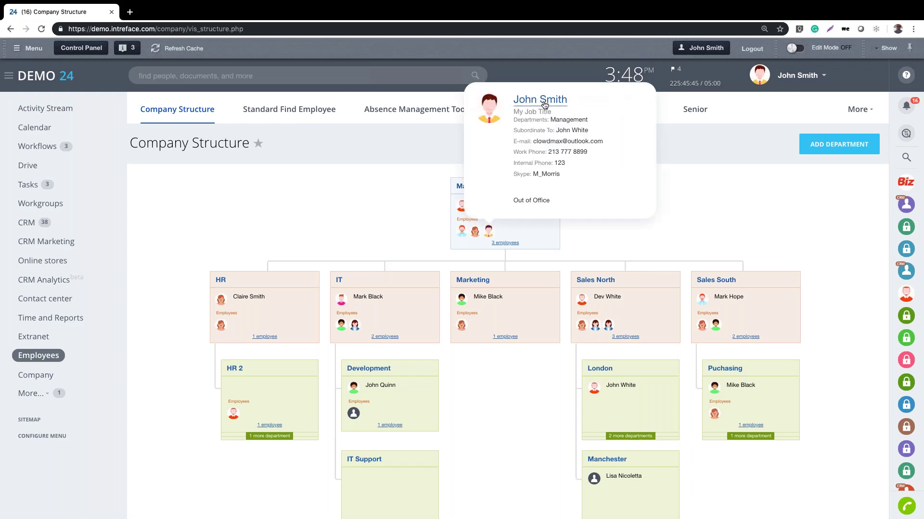
left_click(543, 103)
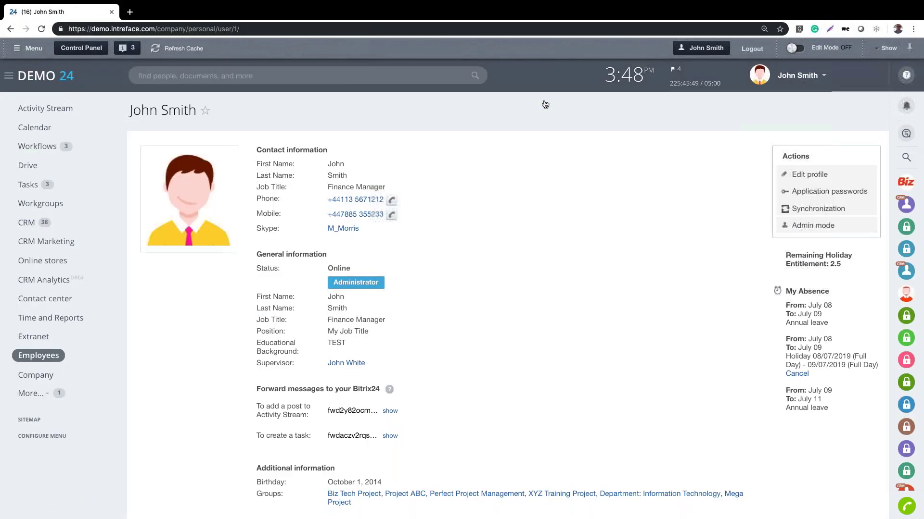
Search the employees for a colleague, open their profile, then open and close a chat with them
left_click(316, 74)
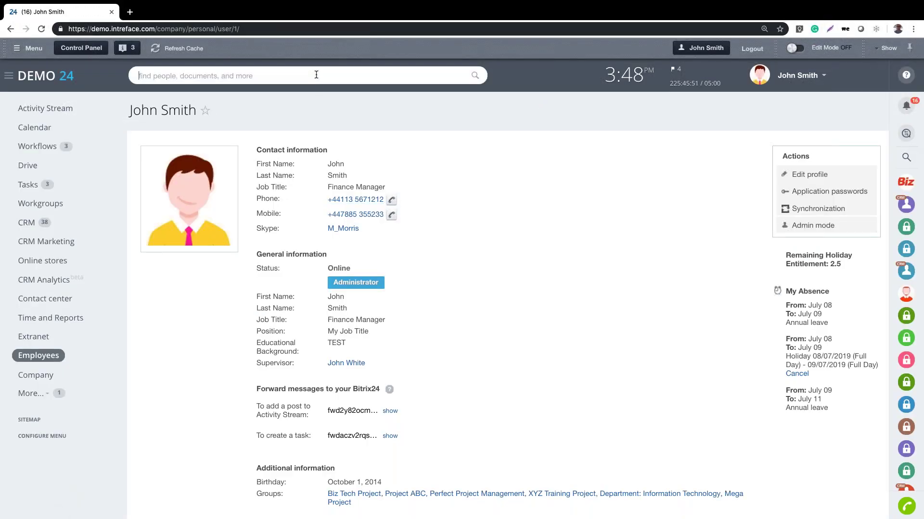
type("mar")
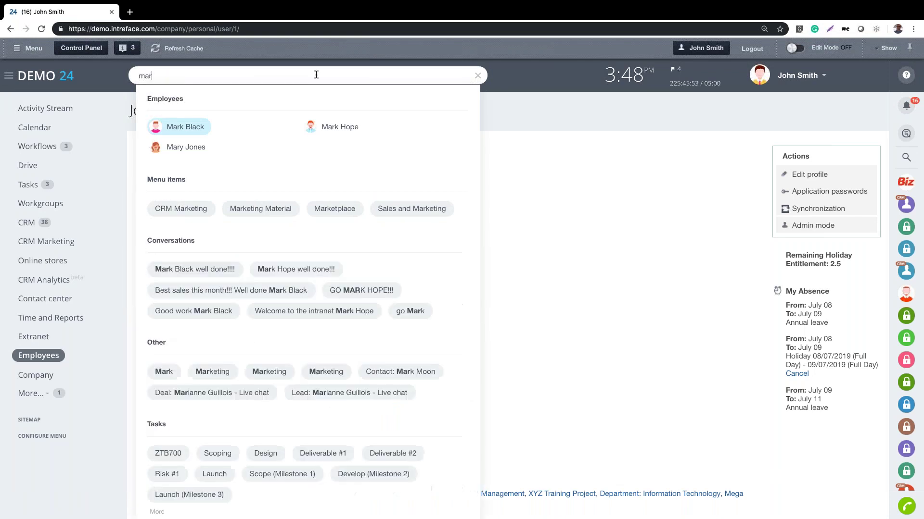
left_click(342, 128)
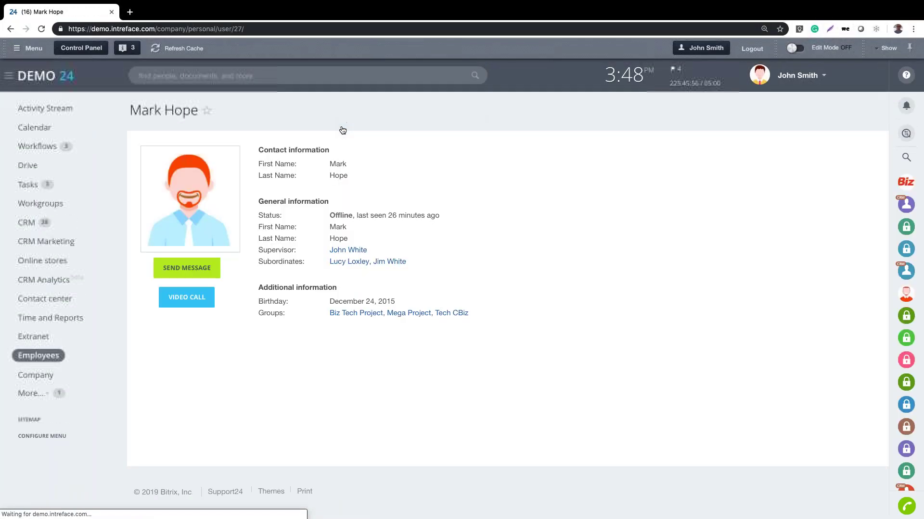
left_click(183, 269)
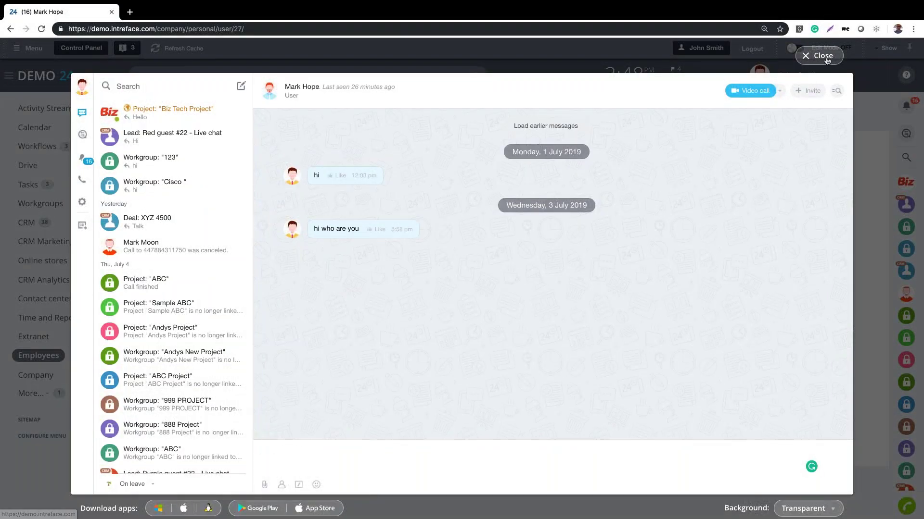
left_click(819, 55)
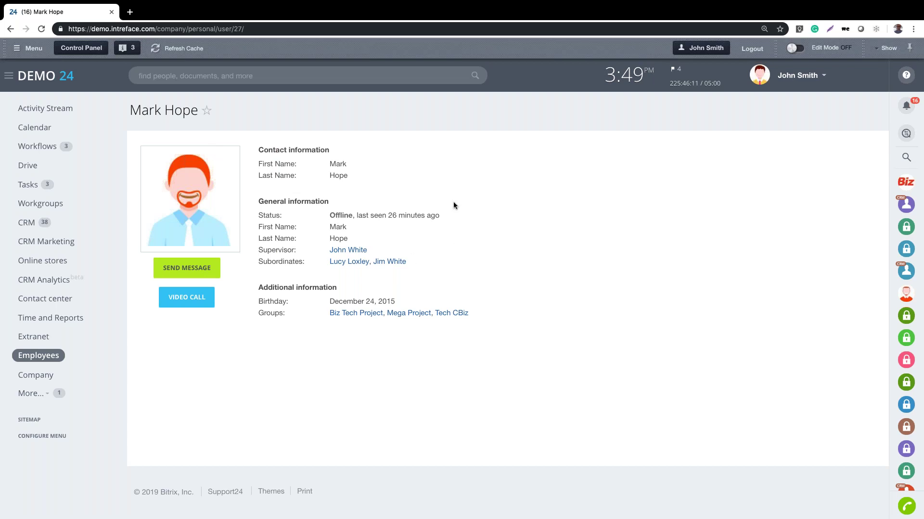
Search for the signed-in user by name and open their own profile page
left_click(199, 81)
type("john")
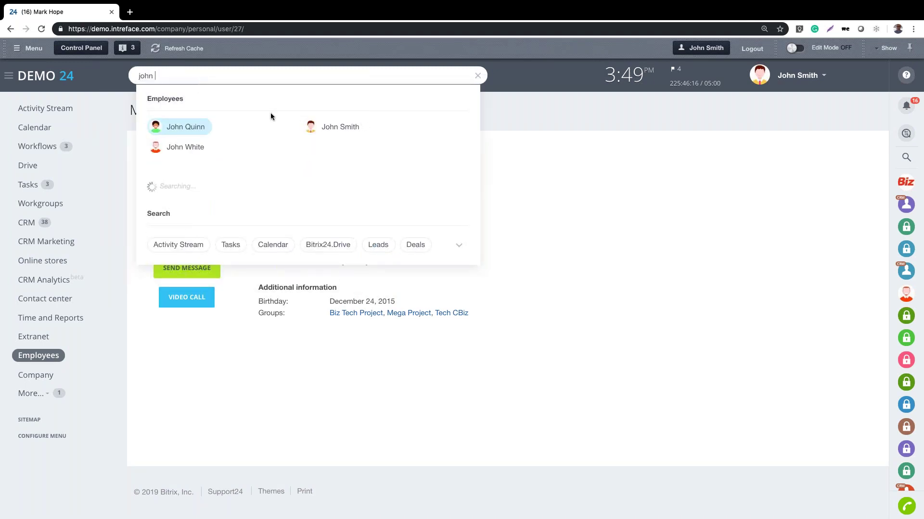
left_click(337, 129)
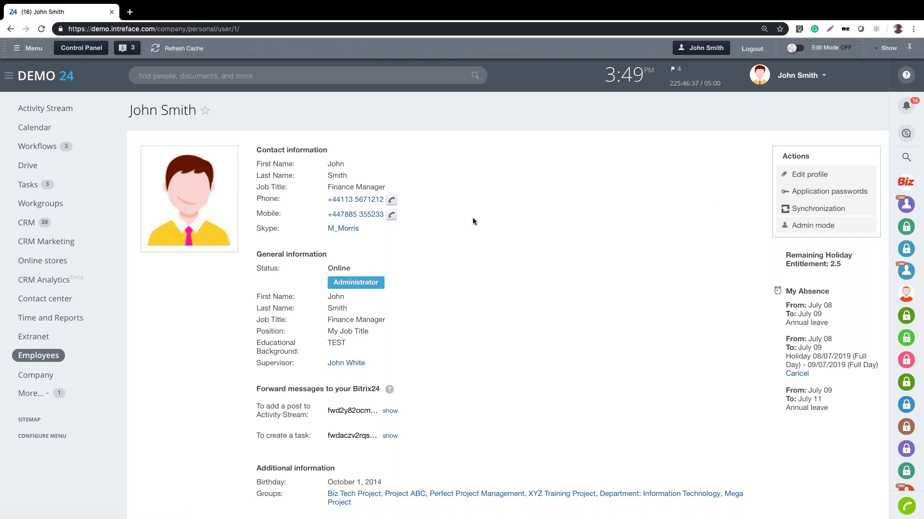
left_click(796, 77)
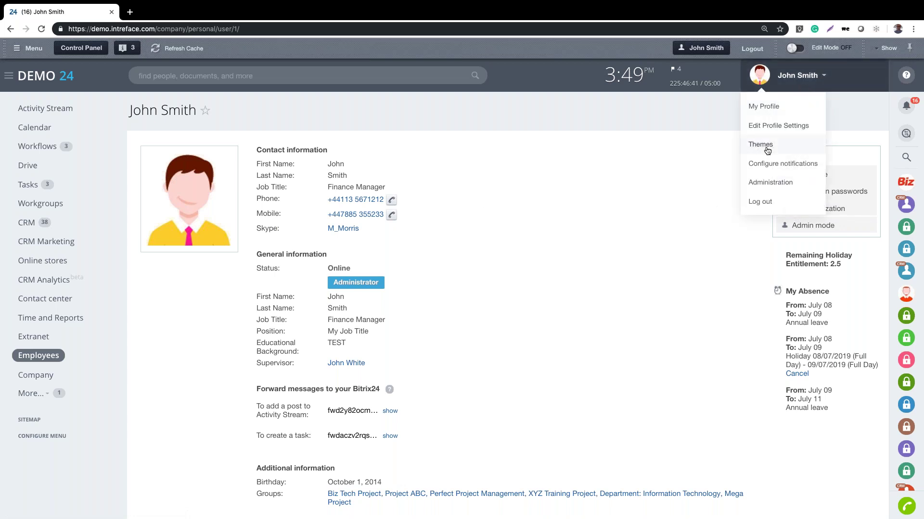
left_click(765, 145)
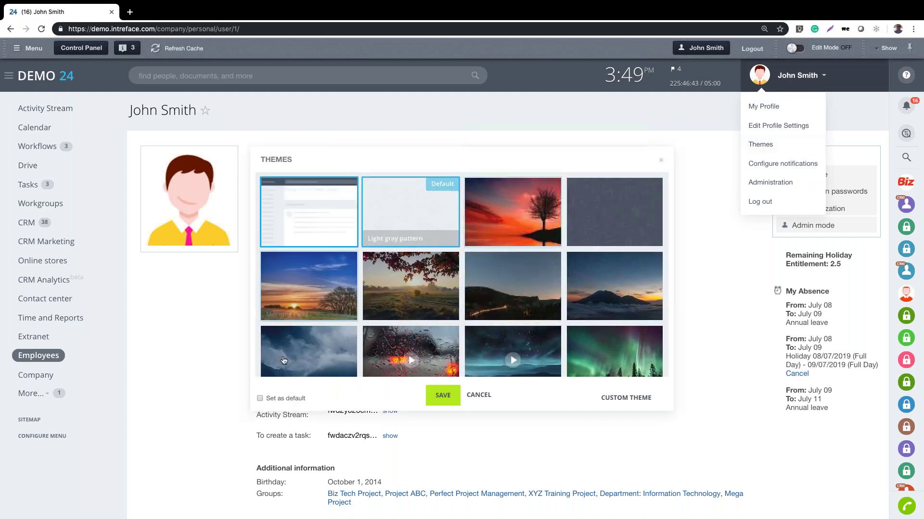
left_click(419, 291)
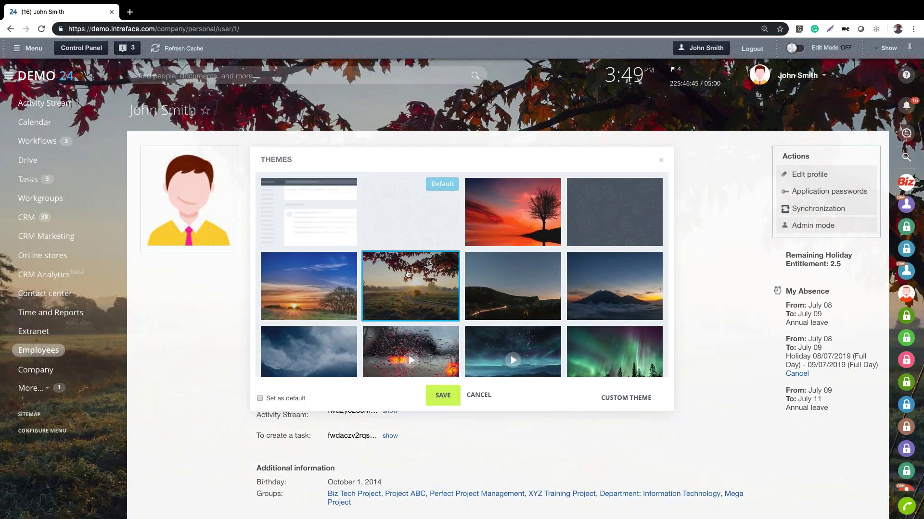
left_click(304, 241)
left_click(442, 395)
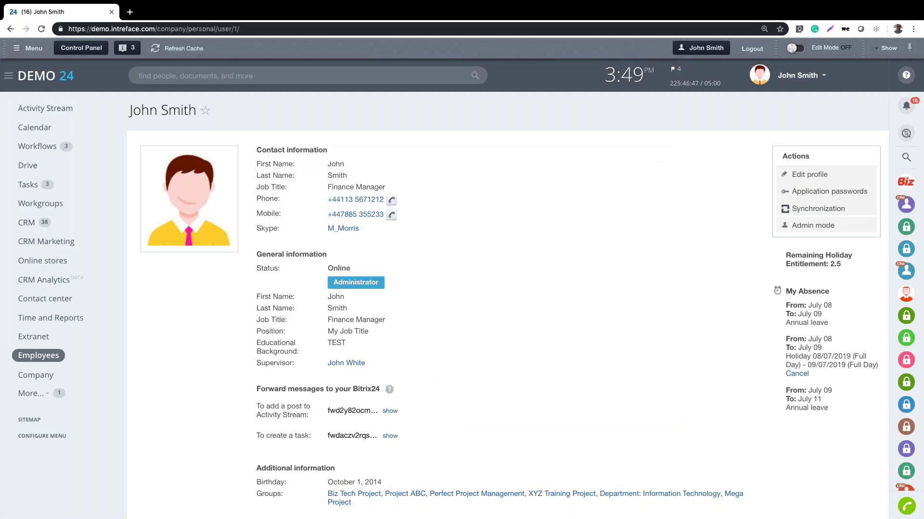
left_click(797, 76)
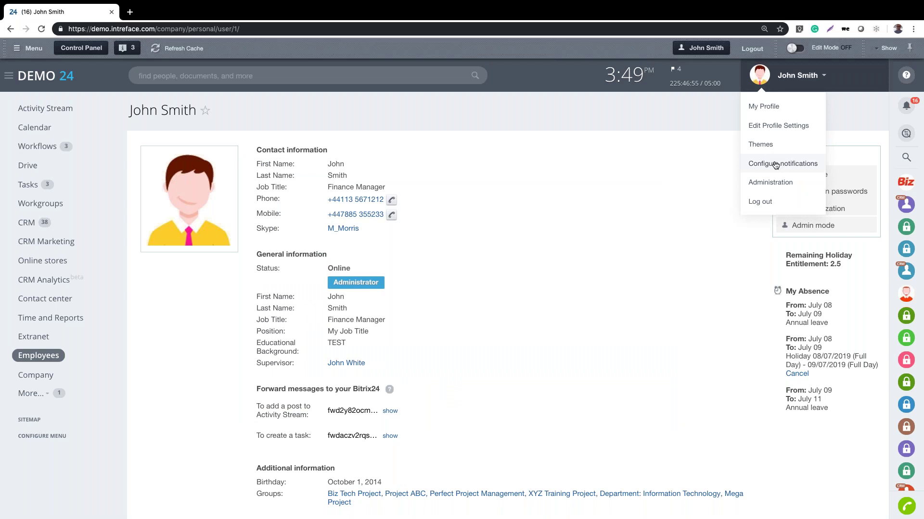
left_click(559, 123)
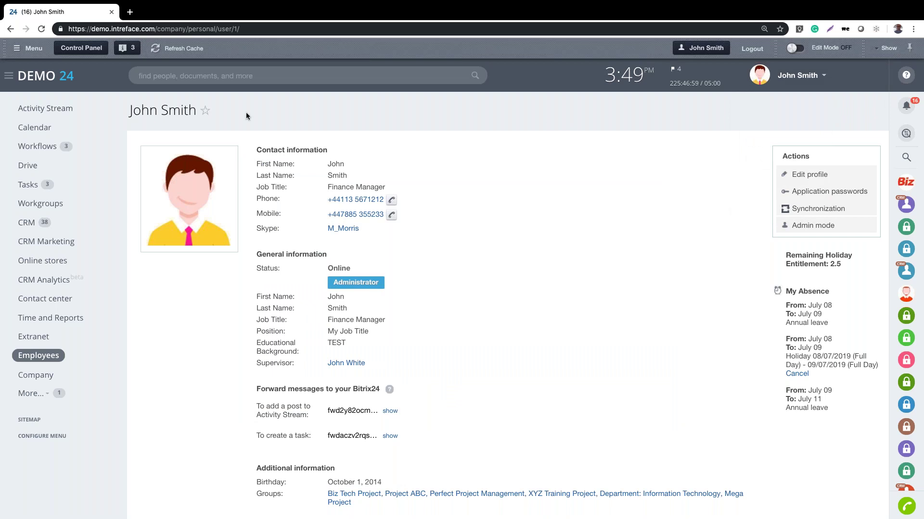
left_click(28, 168)
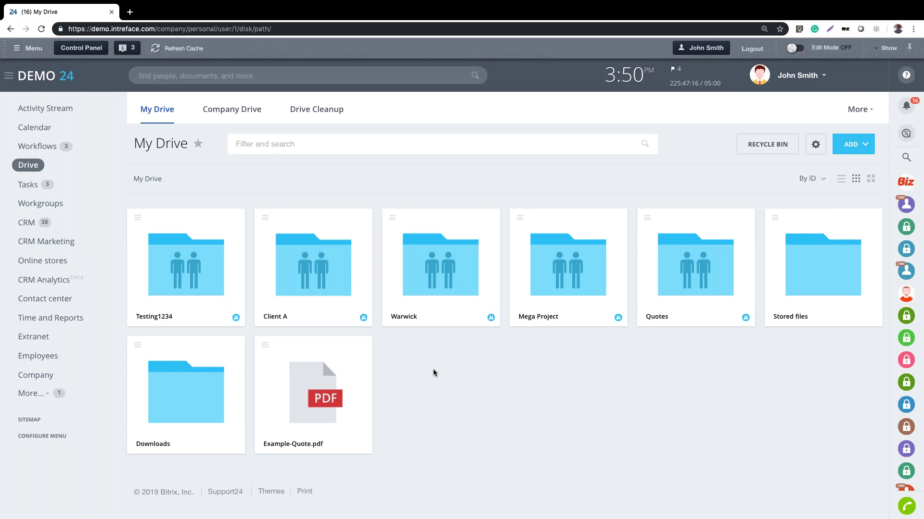
Review the Share options for Example-Quote.pdf in My Drive, then go to the Activity Stream
left_click(265, 345)
mouse_move(294, 198)
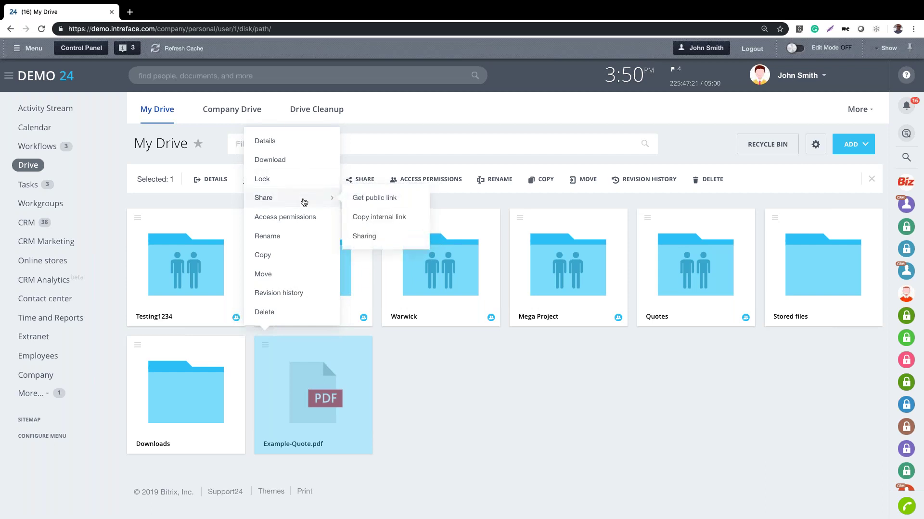
left_click(453, 383)
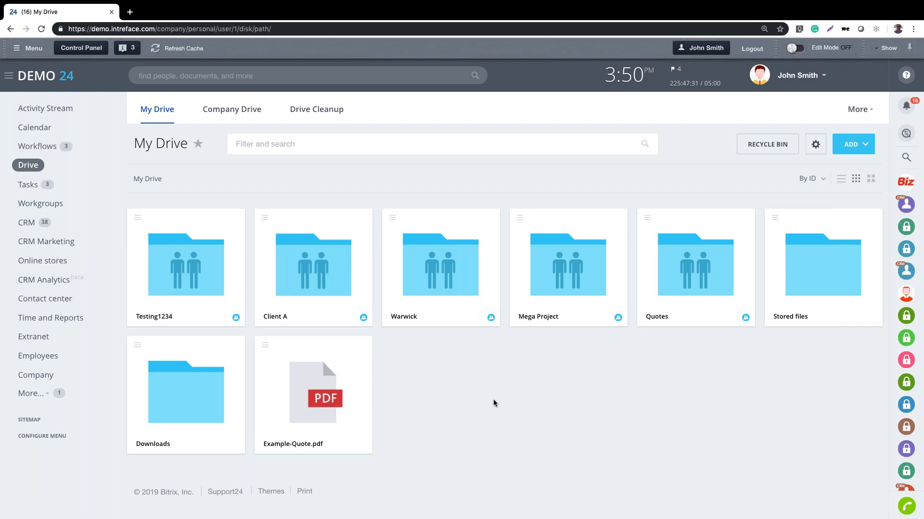
left_click(51, 110)
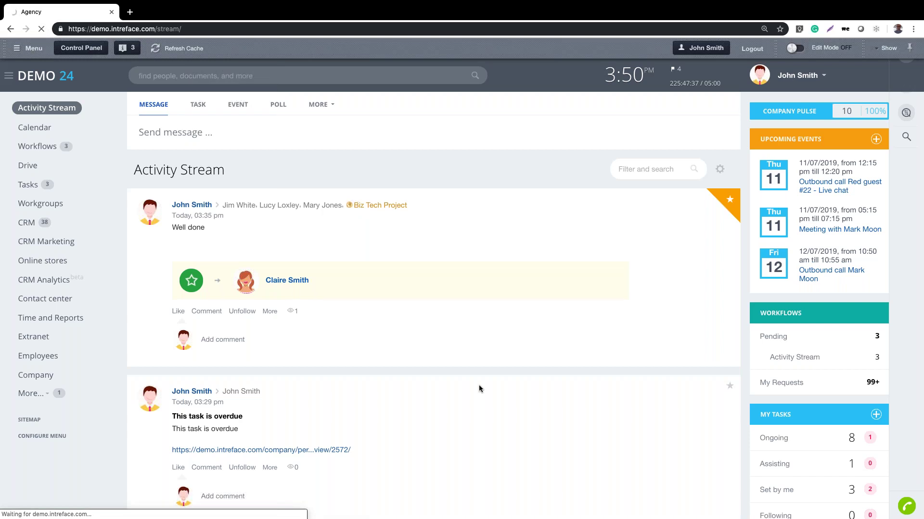
Submit a Leave Approval request for Annual leave from 15/07/2019 to 16/07/2019
left_click(319, 104)
left_click(324, 189)
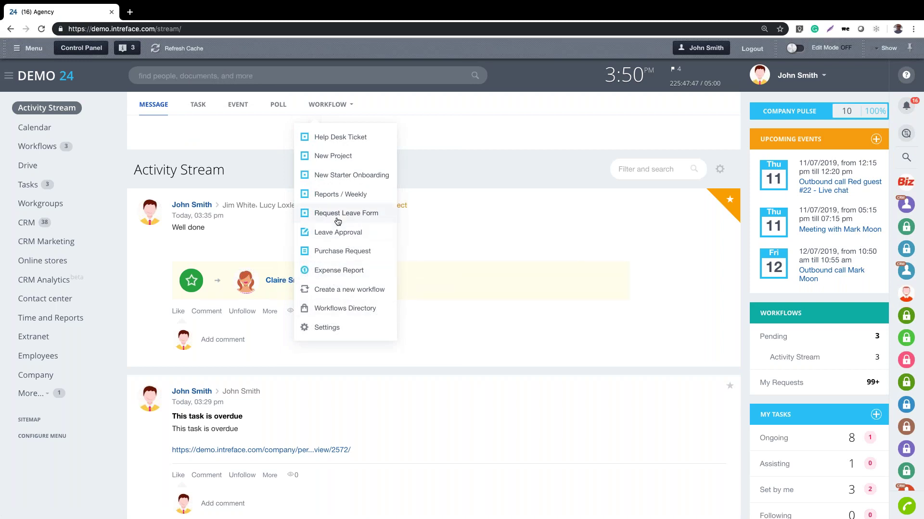
left_click(331, 235)
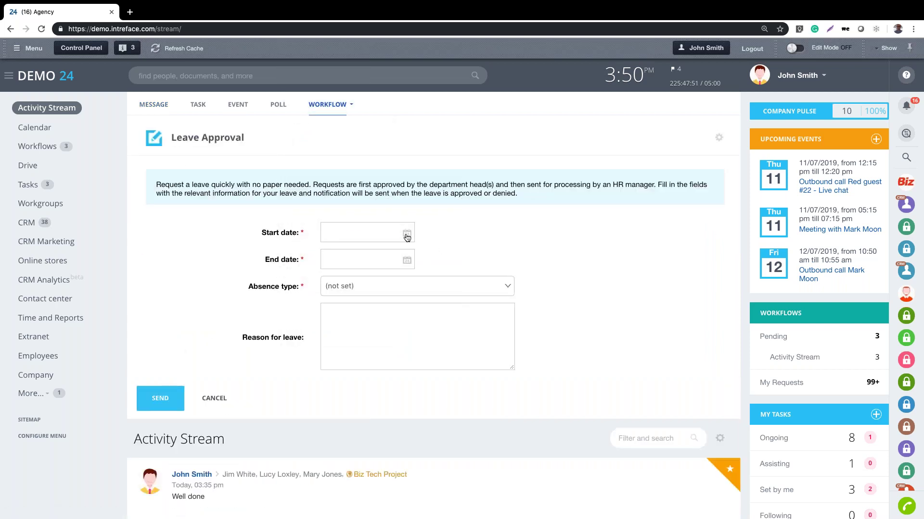
left_click(407, 236)
left_click(418, 301)
left_click(407, 261)
left_click(429, 331)
left_click(378, 290)
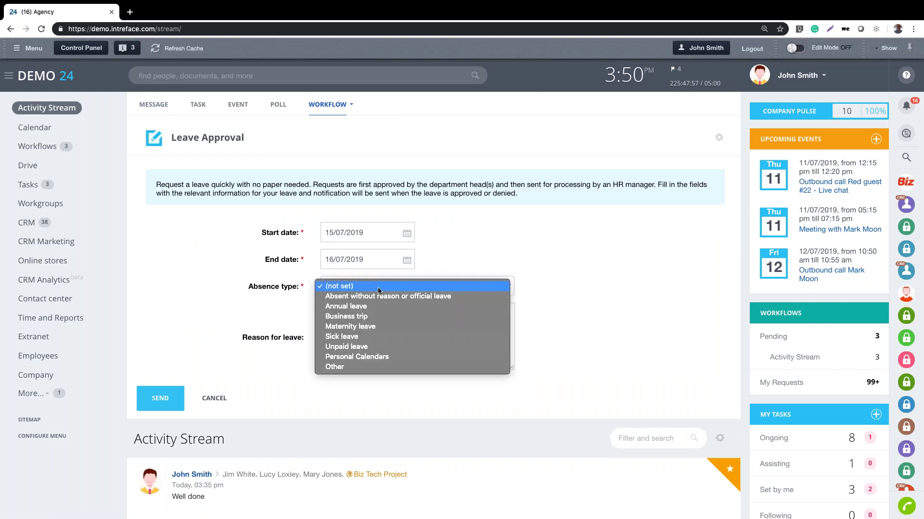
left_click(370, 307)
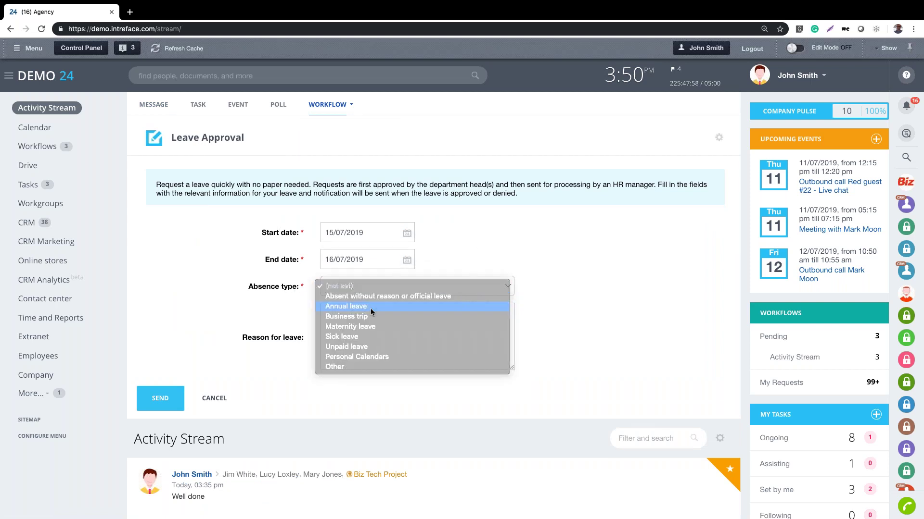
left_click(160, 400)
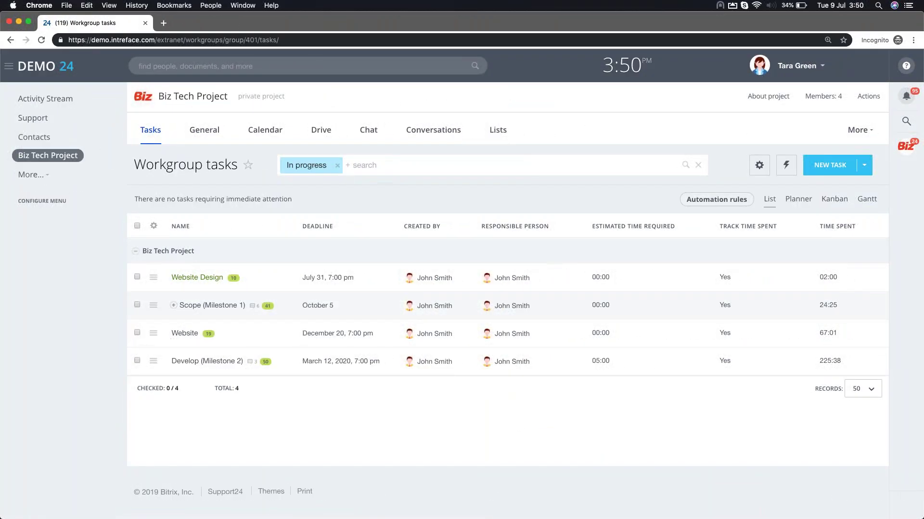
Log out and sign back in as the admin with the account password
left_click(792, 75)
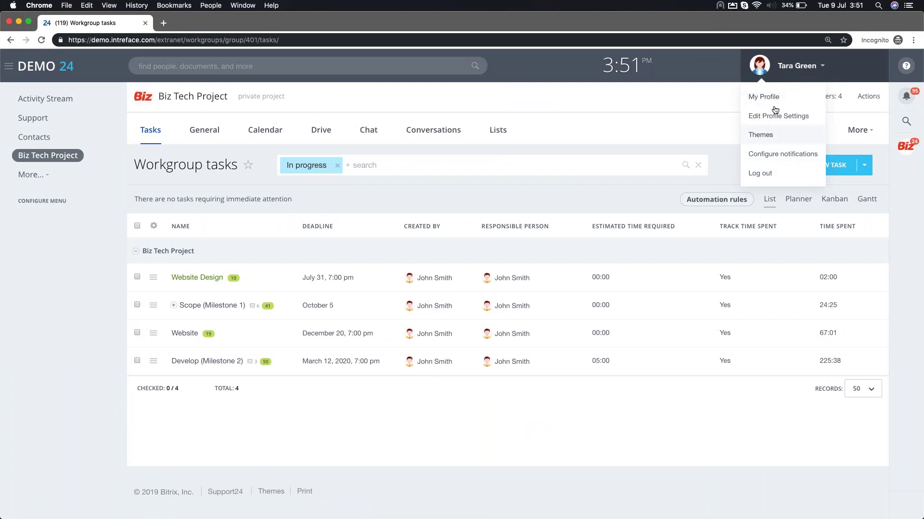
left_click(765, 173)
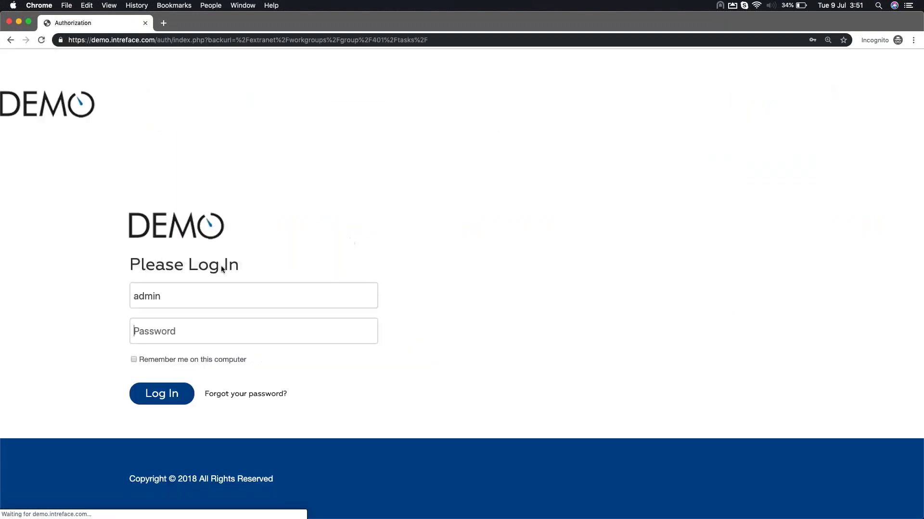
left_click(170, 335)
type("123456")
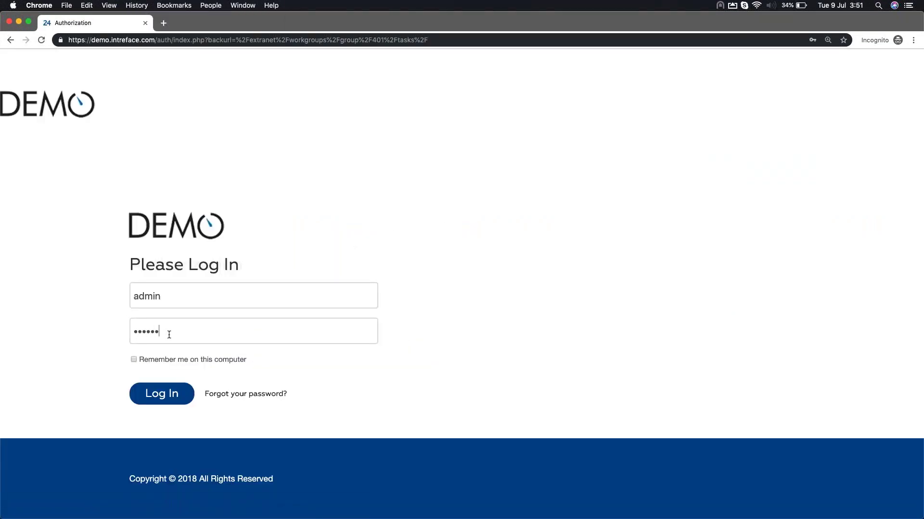
key("Return")
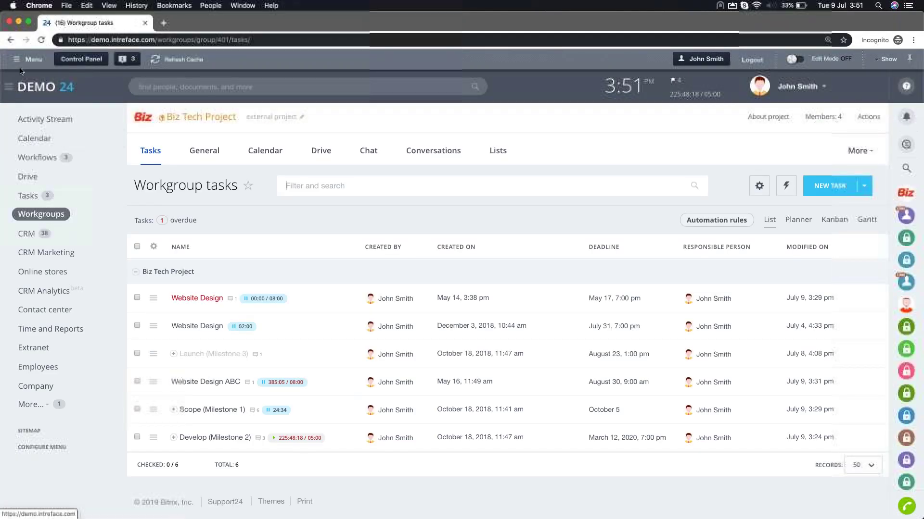
Find the employee in the admin User list and authorize as them
left_click(24, 59)
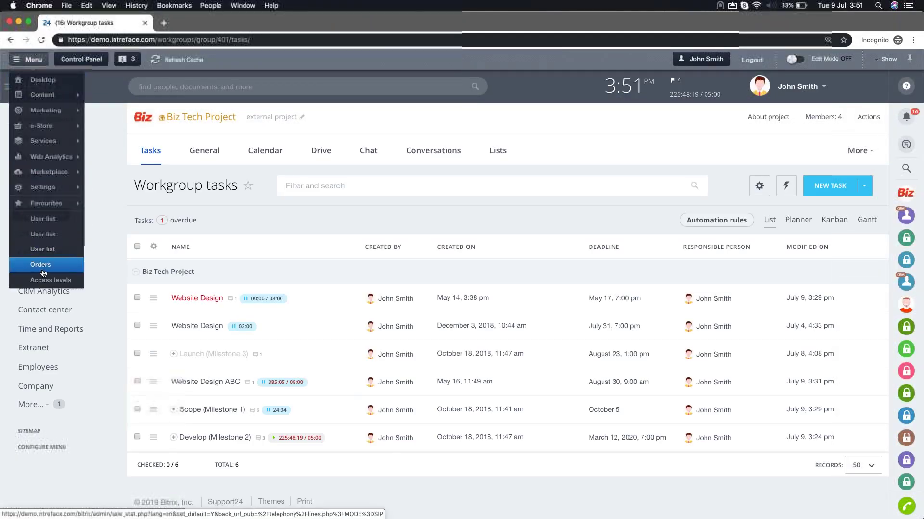
left_click(48, 220)
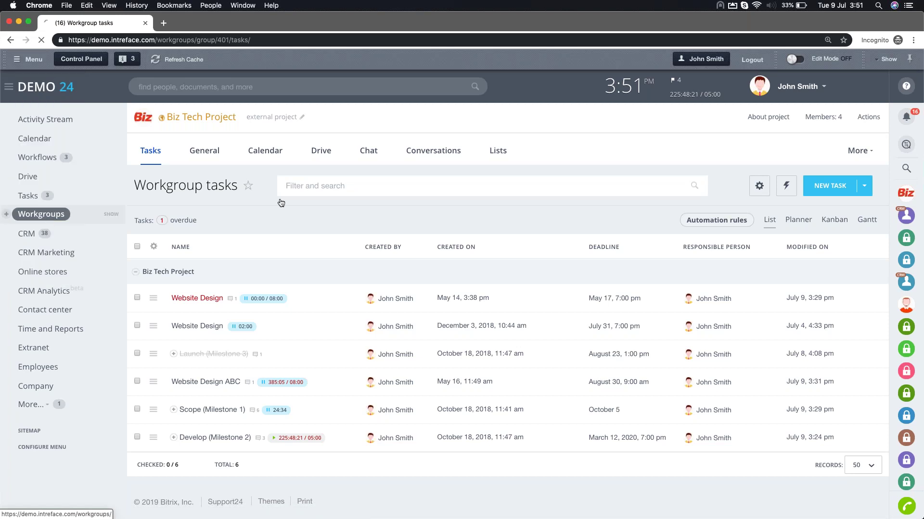
left_click(279, 135)
key("BackSpace")
key("BackSpace")
key("BackSpace")
key("BackSpace")
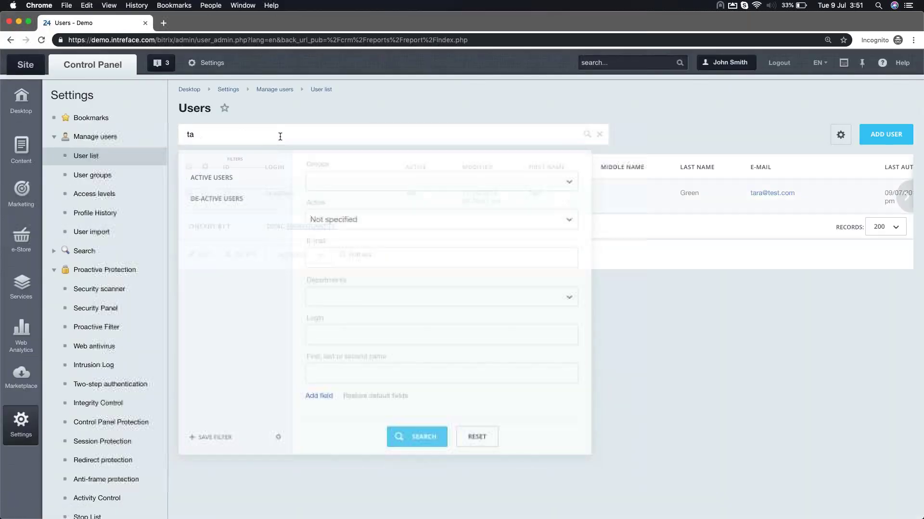
type("mark")
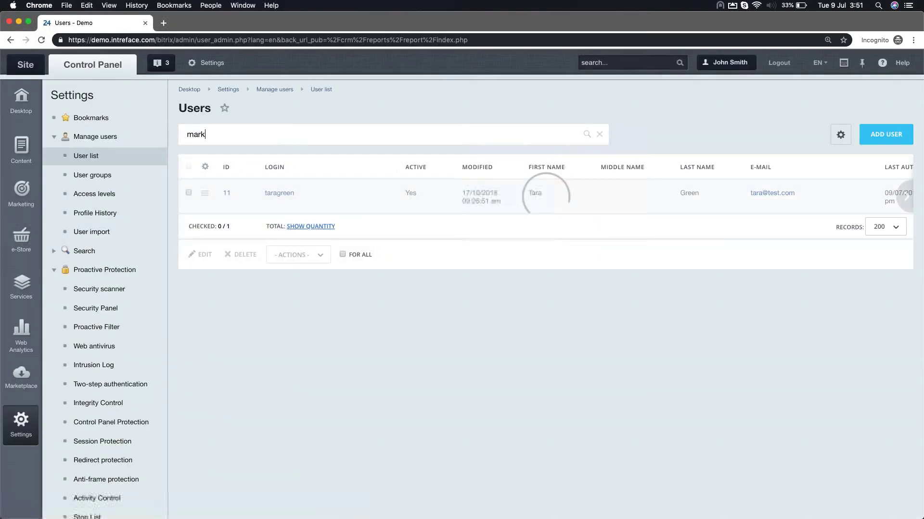
left_click(204, 229)
left_click(233, 283)
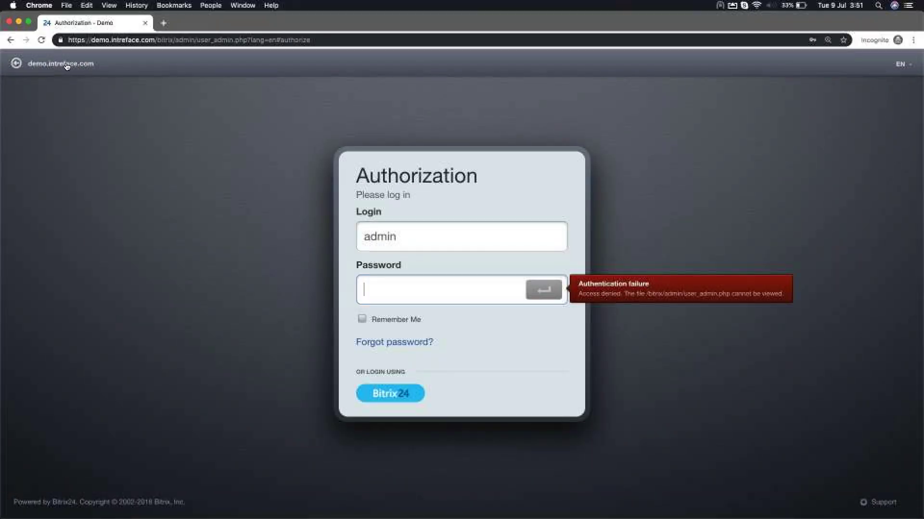
left_click(65, 64)
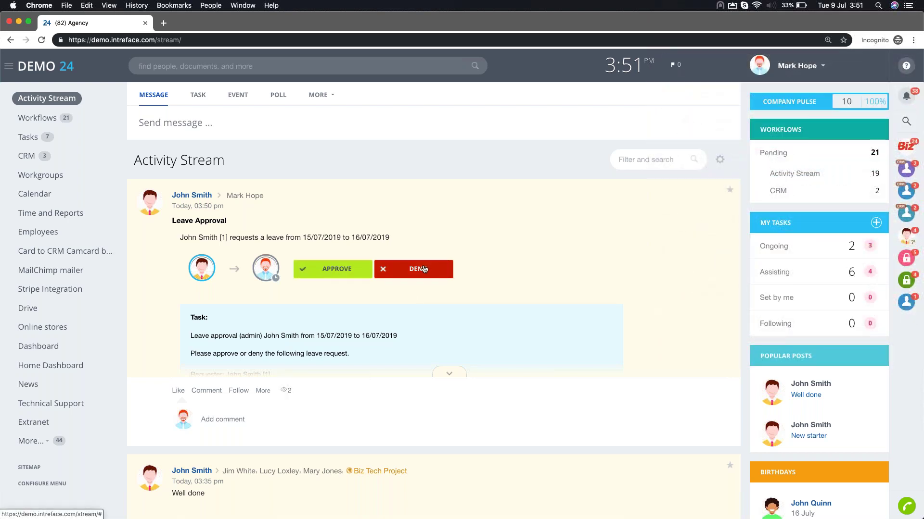
Approve the 15/07/2019–16/07/2019 leave request in Workflows and return to the Activity Stream
left_click(36, 120)
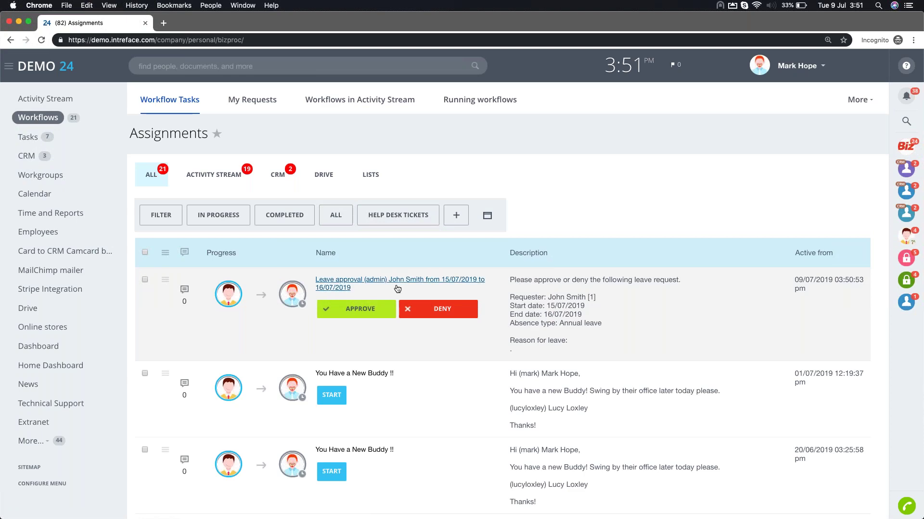
left_click(358, 311)
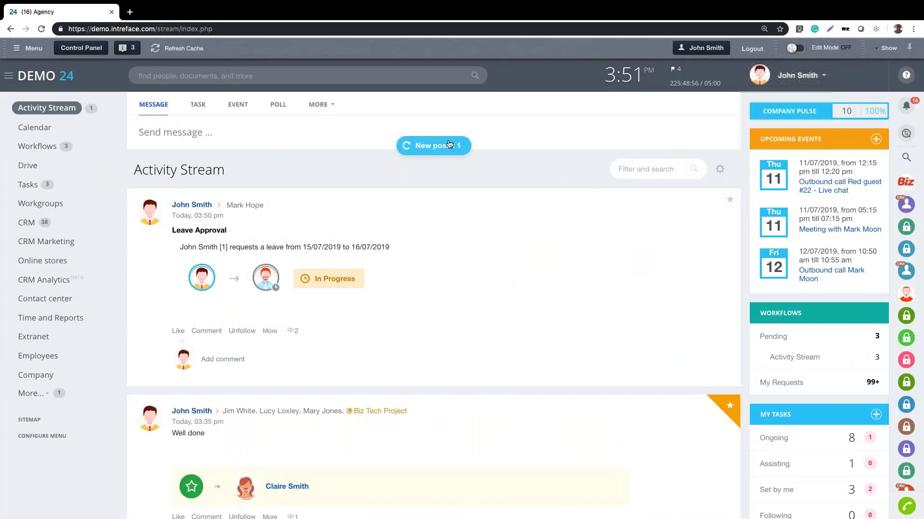
left_click(446, 145)
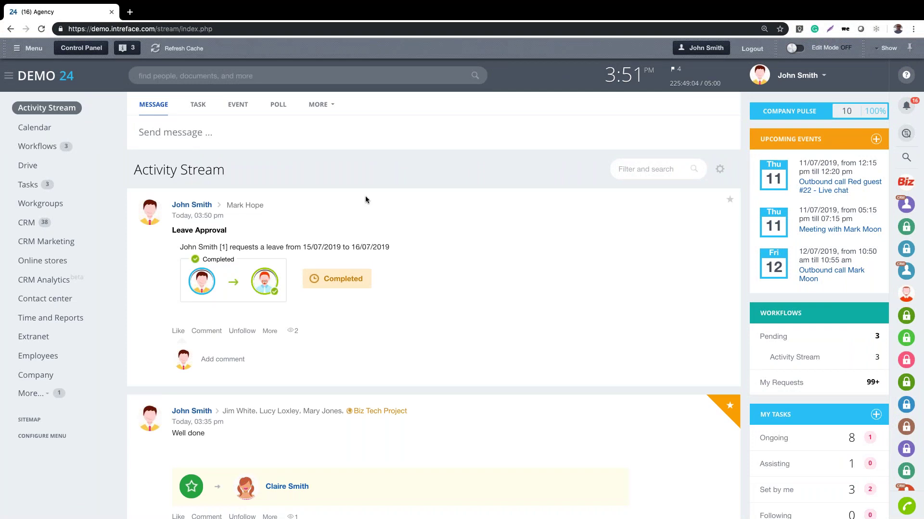
Open the Leave Approval workflow's Customize fields page from Workflow Settings
left_click(318, 105)
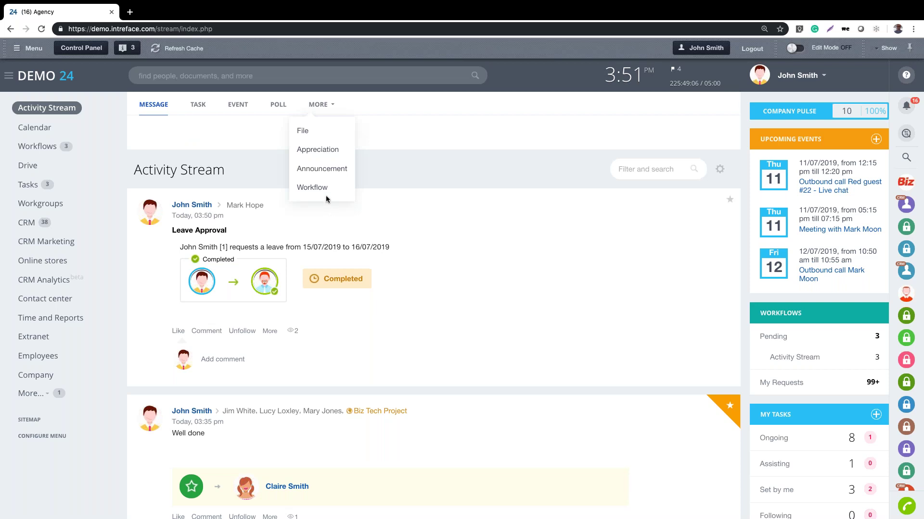
left_click(318, 187)
left_click(335, 328)
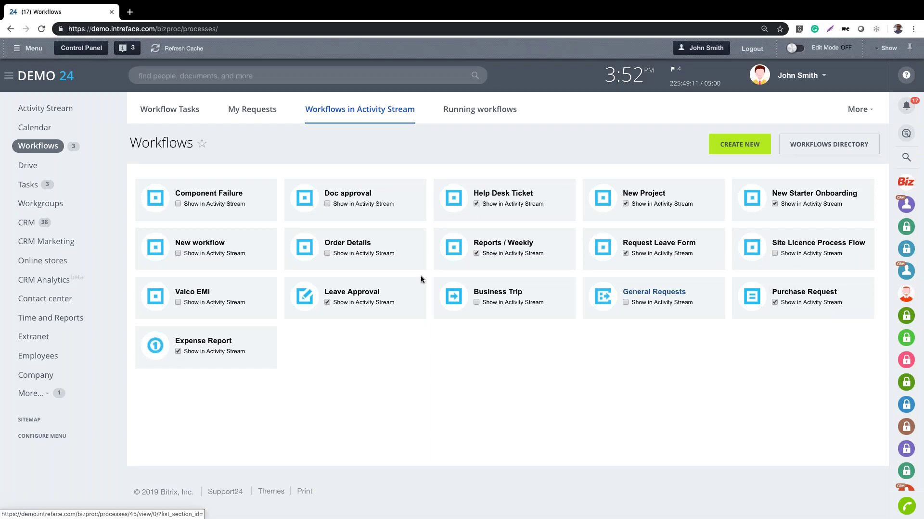
left_click(346, 293)
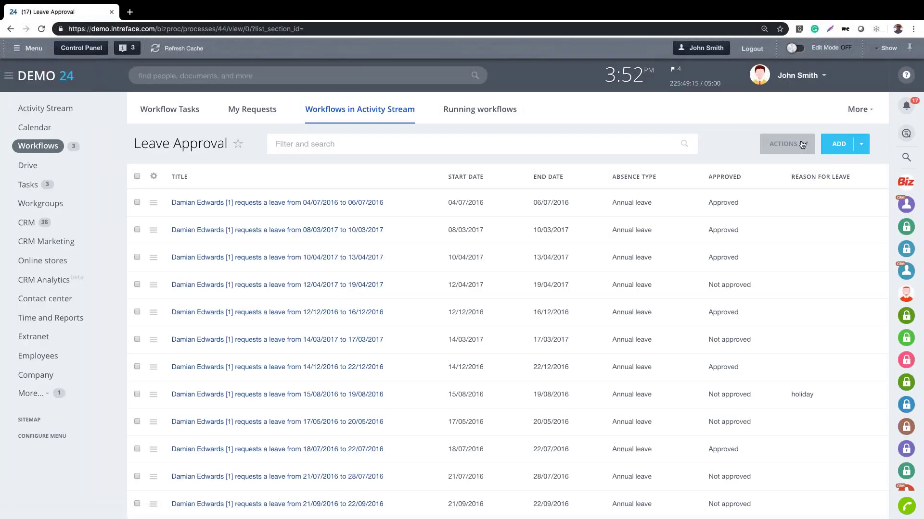
left_click(802, 145)
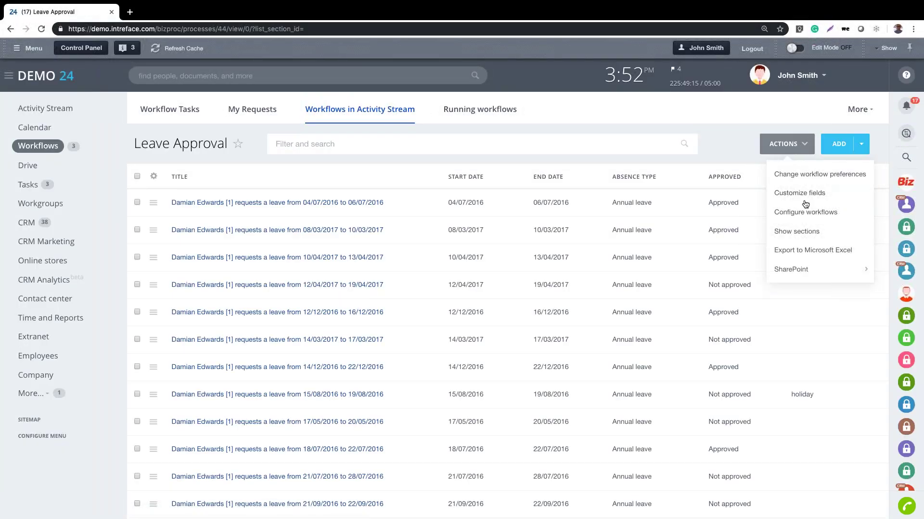
left_click(800, 194)
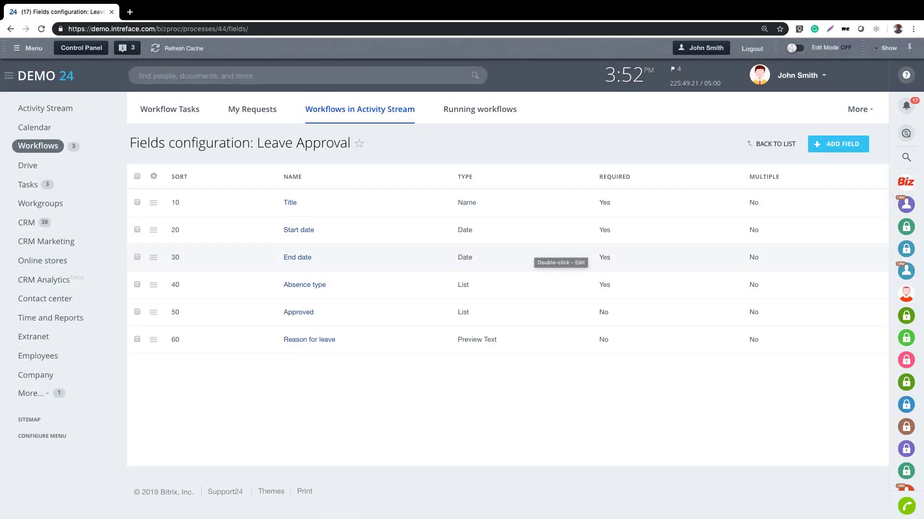
left_click(837, 144)
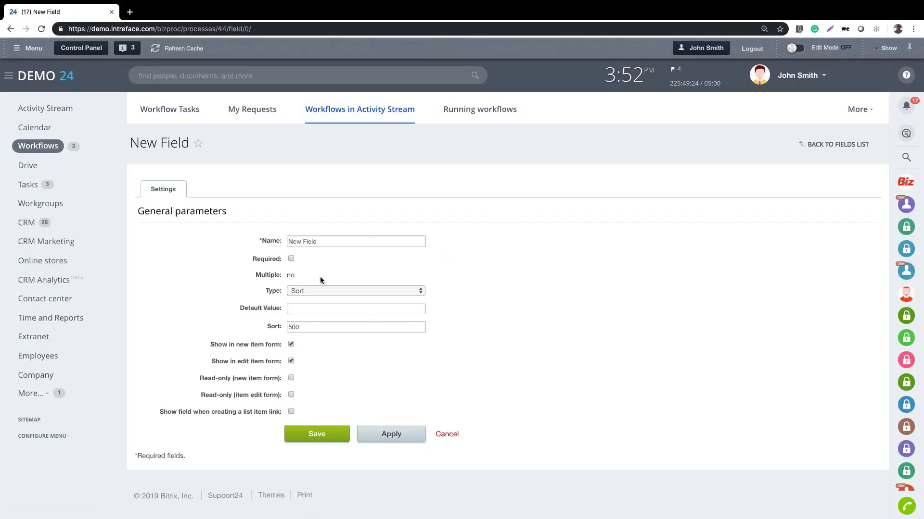
left_click(322, 289)
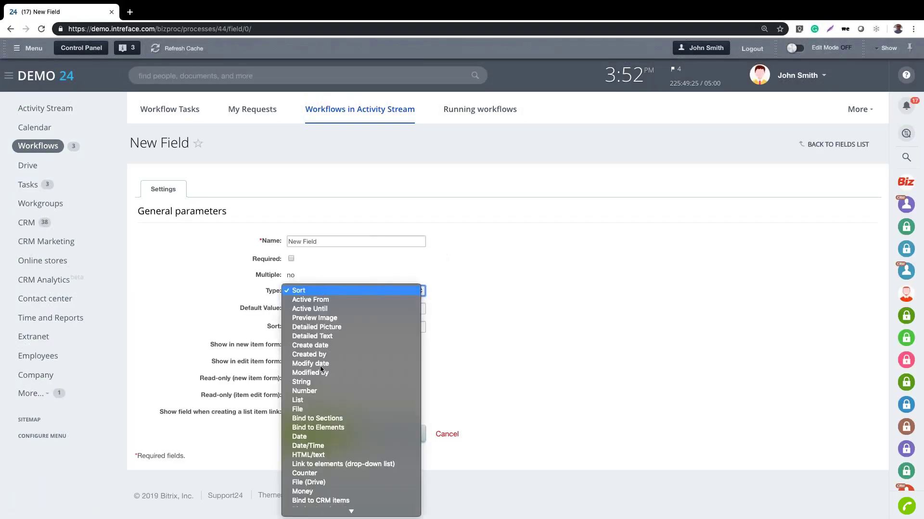
left_click(321, 409)
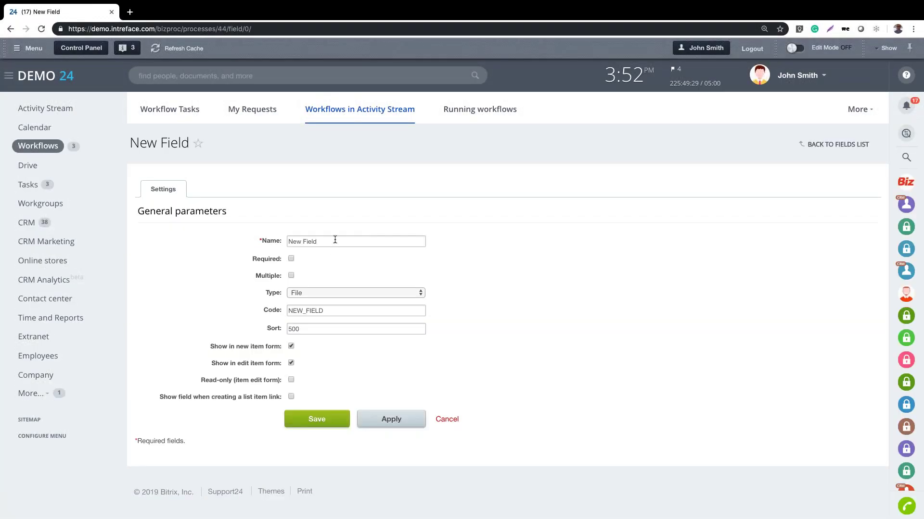
left_click_drag(335, 239, 228, 238)
type("Sick Note")
left_click(831, 146)
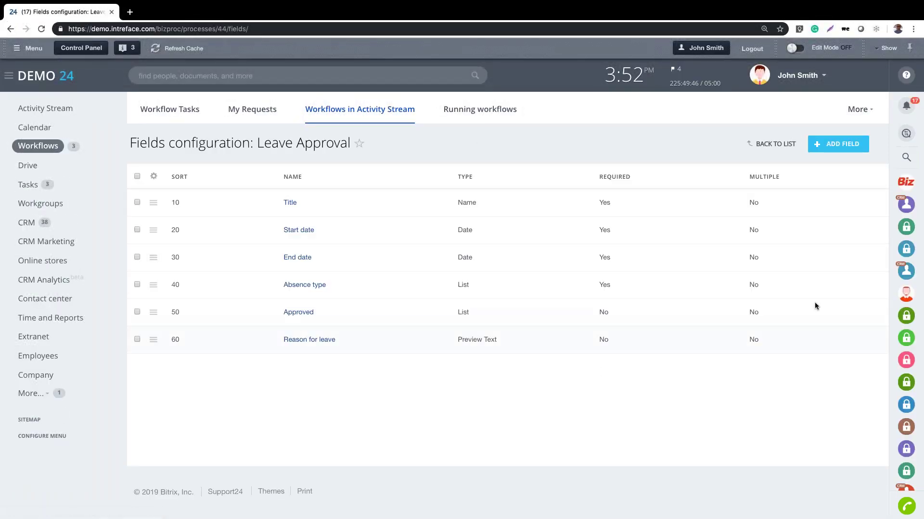
Open the Leave Approval business process template in the designer
left_click(769, 144)
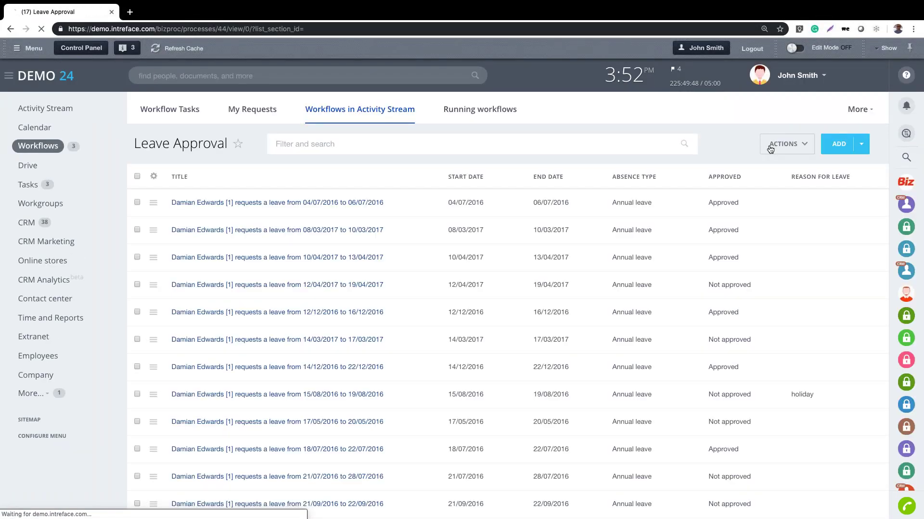
left_click(777, 148)
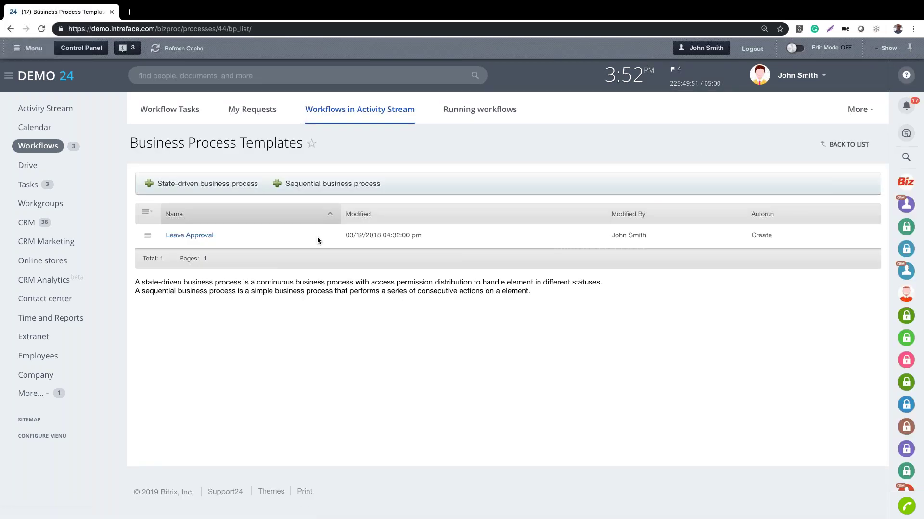
left_click(181, 231)
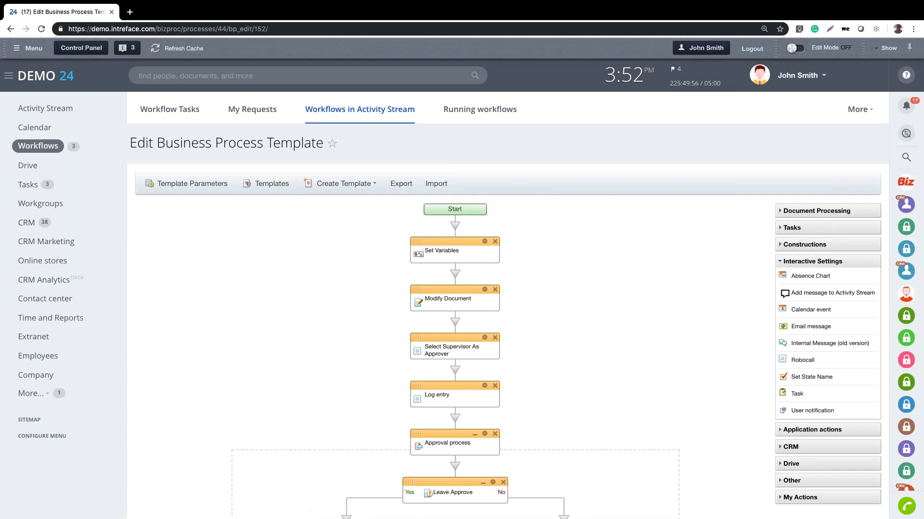
scroll(507, 308, "down", 3)
scroll(495, 254, "down", 2)
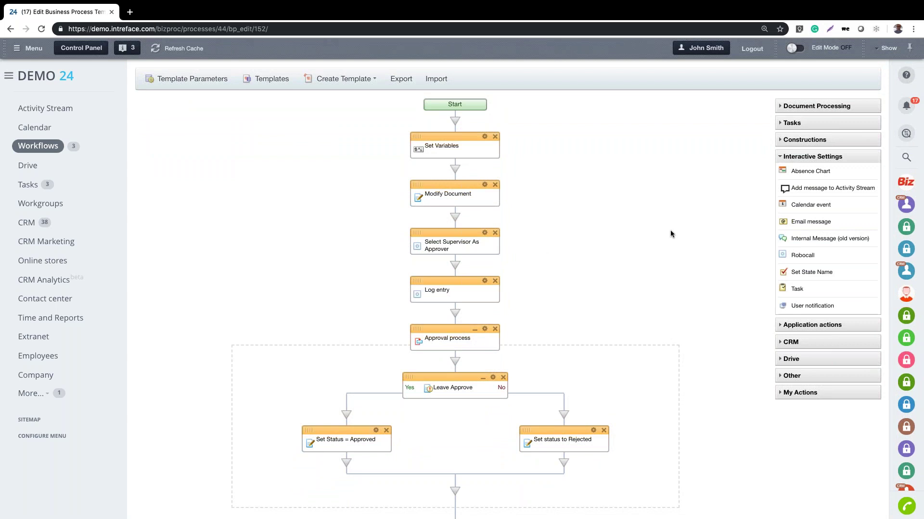
Review the approval branches, absence-type conditions and notifications down to the End node
scroll(672, 235, "down", 5)
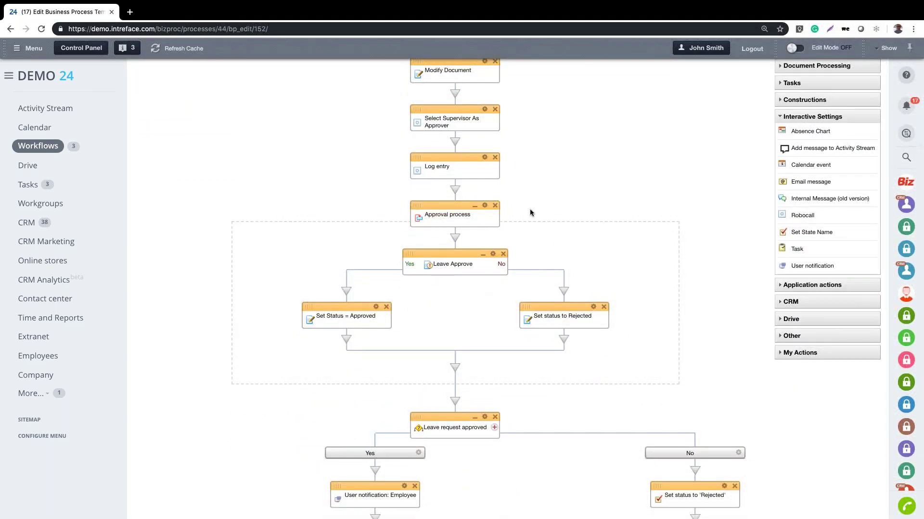
scroll(675, 232, "down", 5)
scroll(676, 232, "down", 7)
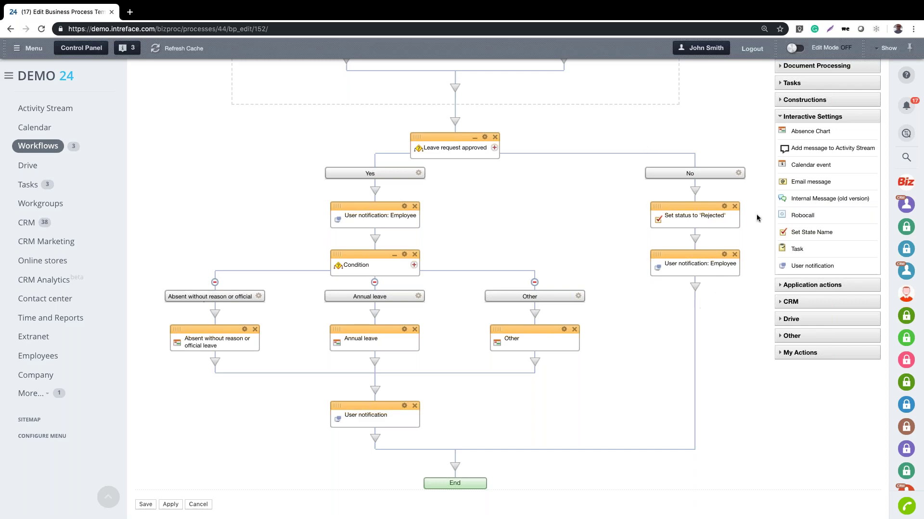
scroll(610, 344, "down", 1)
scroll(610, 343, "up", 1)
scroll(610, 347, "up", 2)
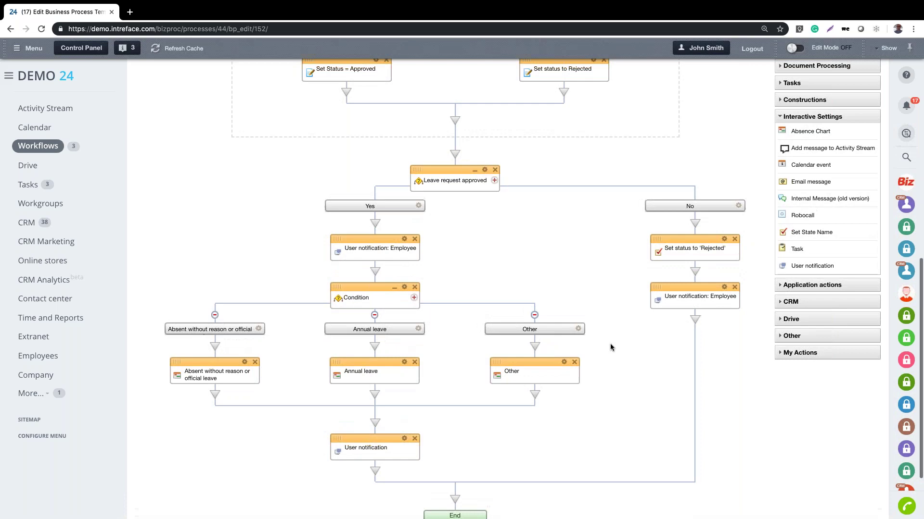
scroll(610, 347, "up", 10)
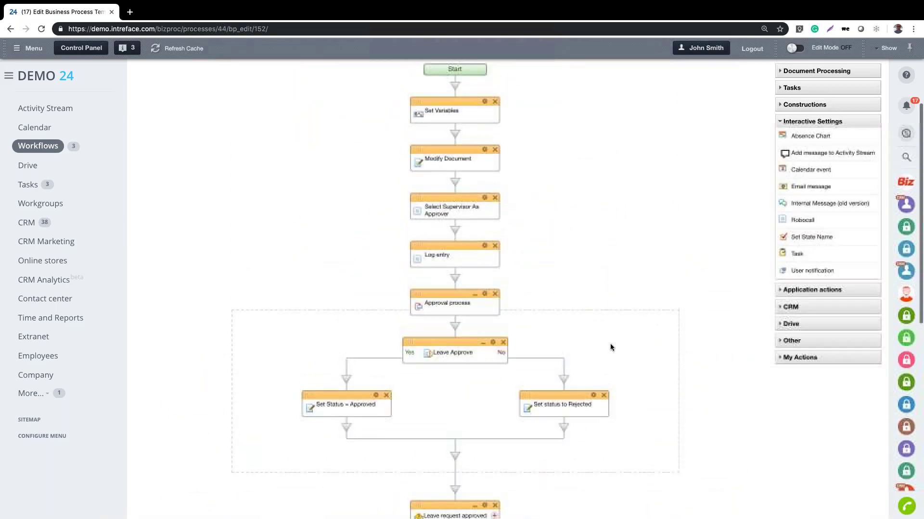
scroll(610, 347, "down", 10)
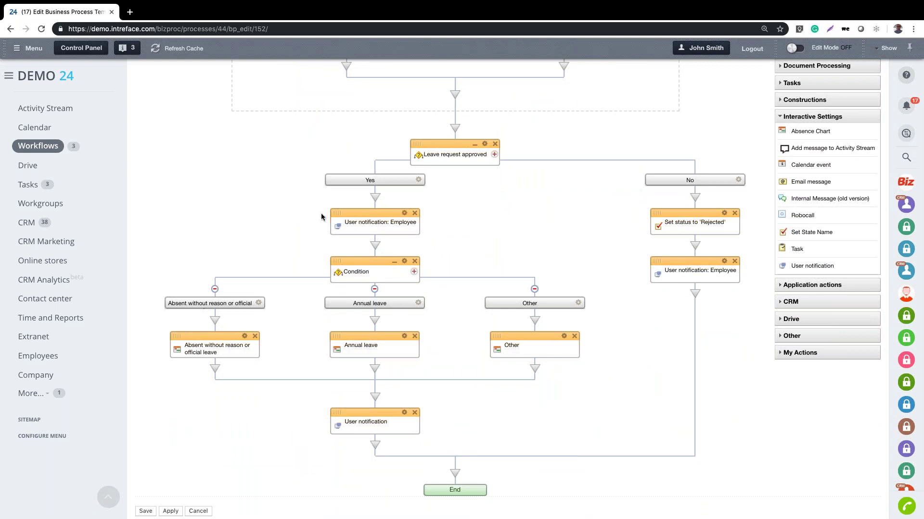
Check the User notification: Employee settings unchanged, then add an Email message step below it
left_click(404, 212)
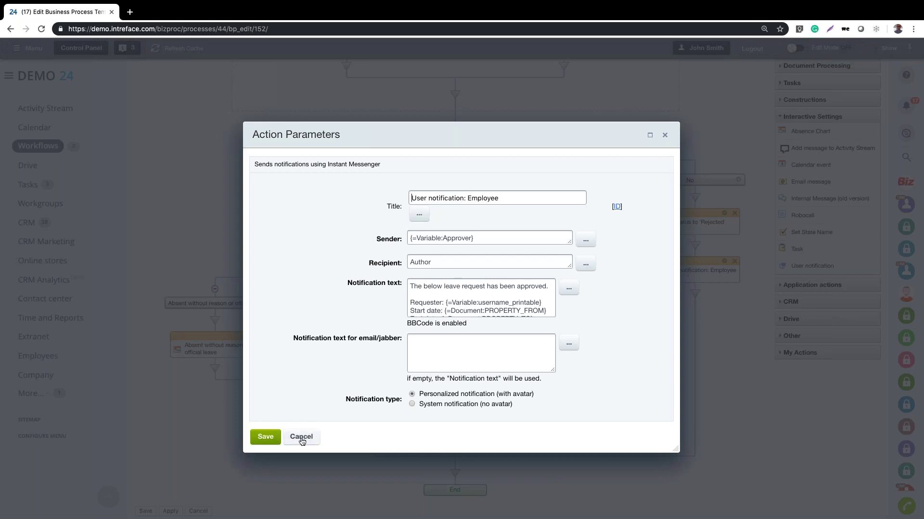
left_click(302, 438)
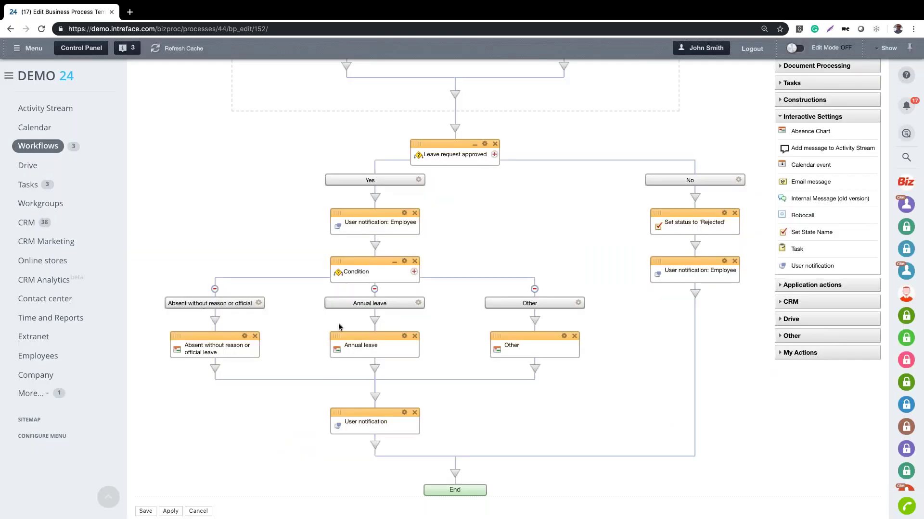
left_click_drag(791, 182, 375, 246)
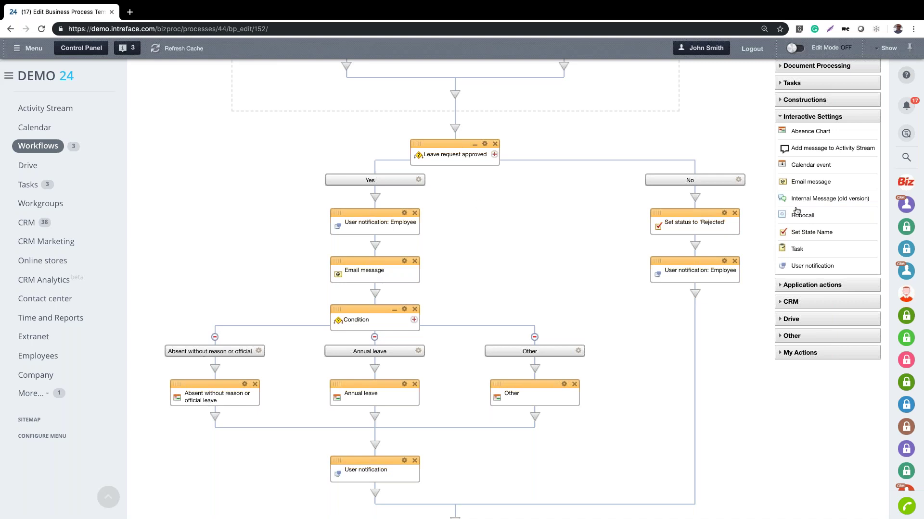
scroll(796, 212, "up", 3)
scroll(692, 229, "down", 5)
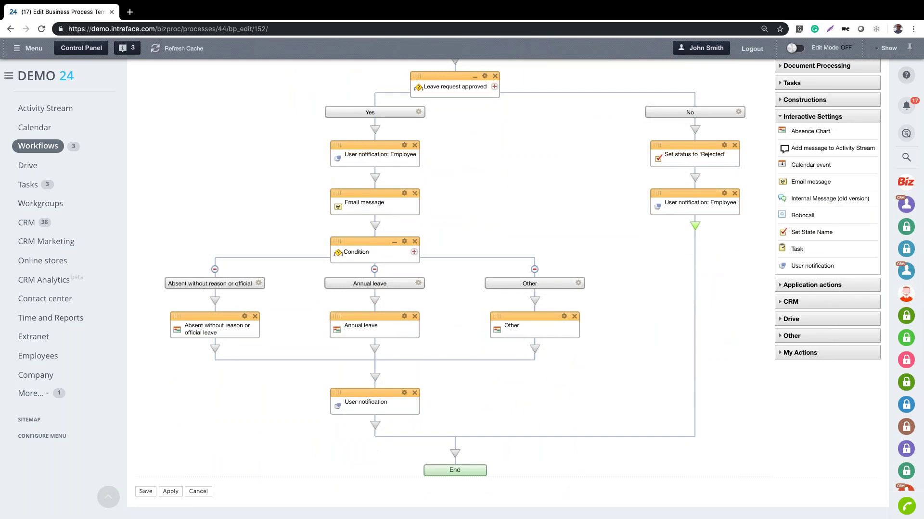
Start a New Starter Onboarding workflow from the Activity Stream
scroll(279, 285, "up", 10)
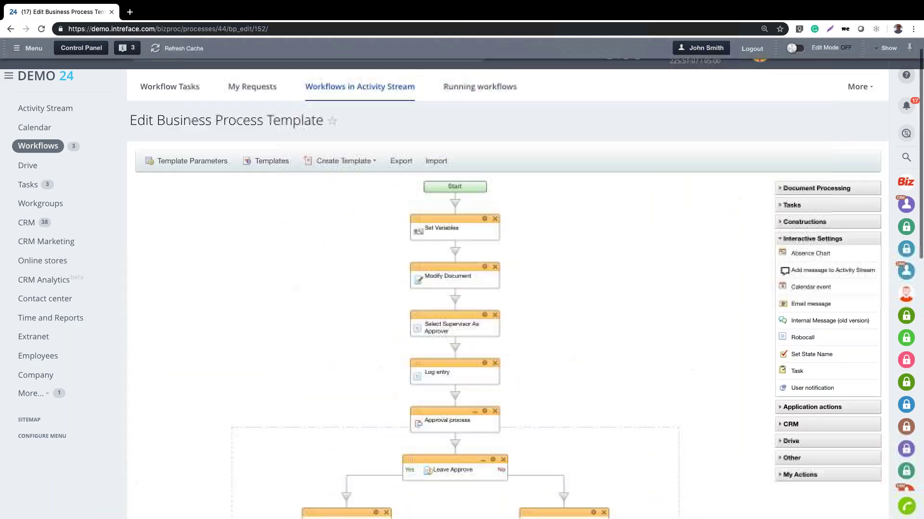
left_click(539, 172)
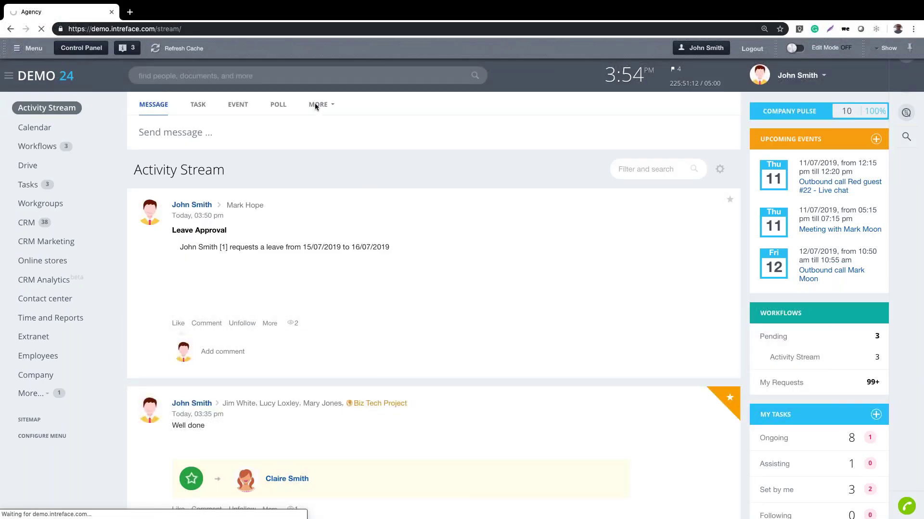
left_click(315, 105)
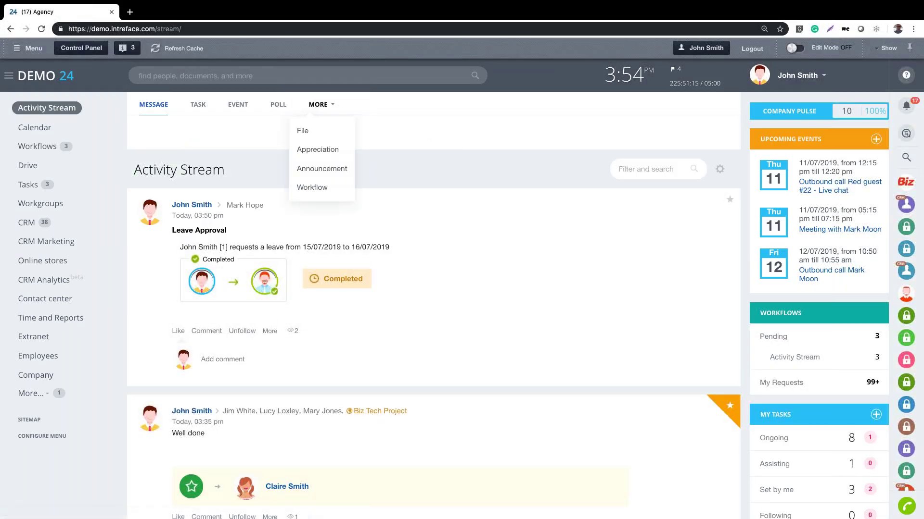
left_click(321, 195)
left_click(340, 176)
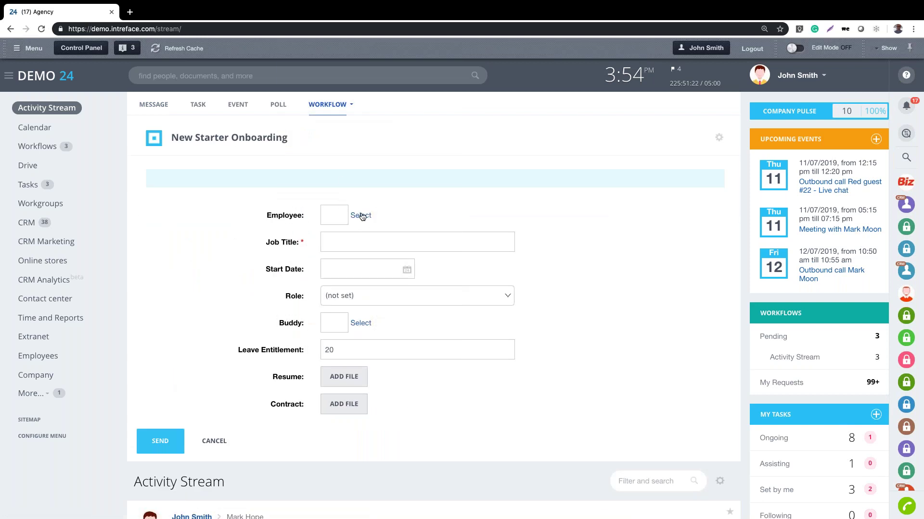
Choose the new starter, enter job title PR and start date 15/07/2019
left_click(361, 216)
left_click(374, 285)
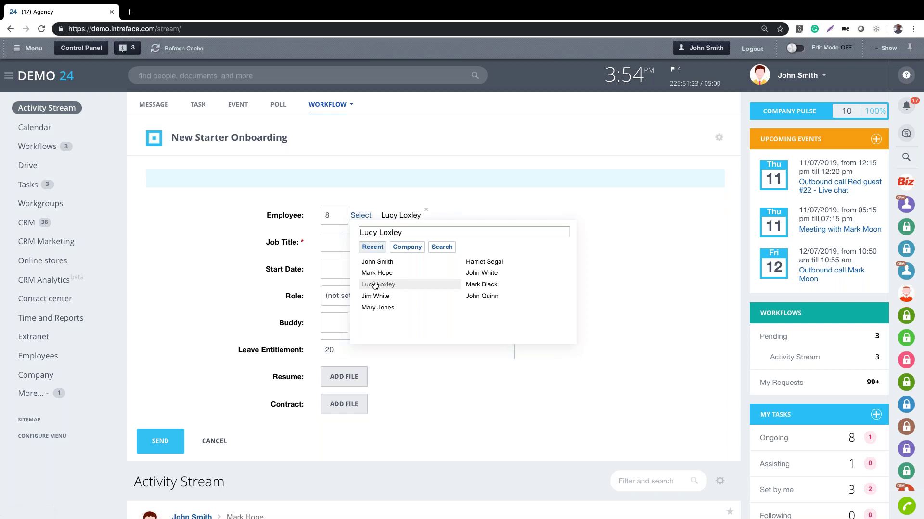
left_click(333, 237)
type("PR")
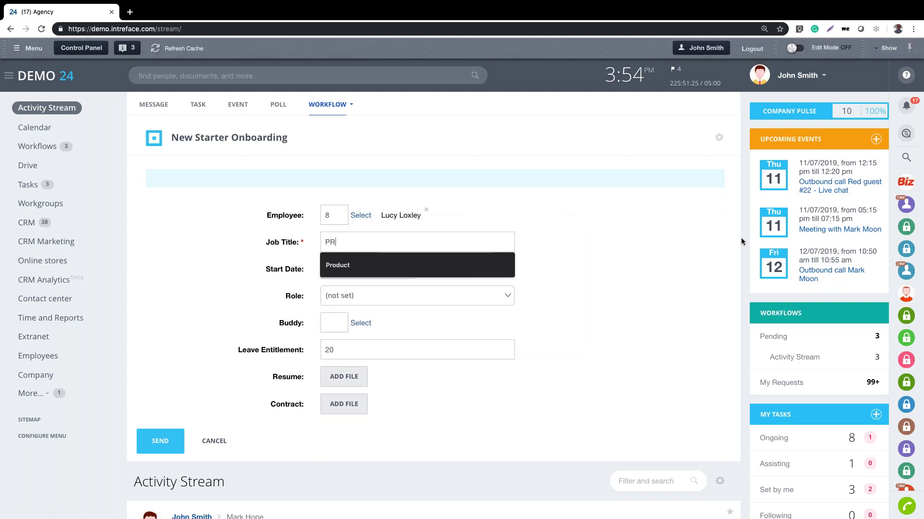
left_click(437, 274)
left_click(410, 273)
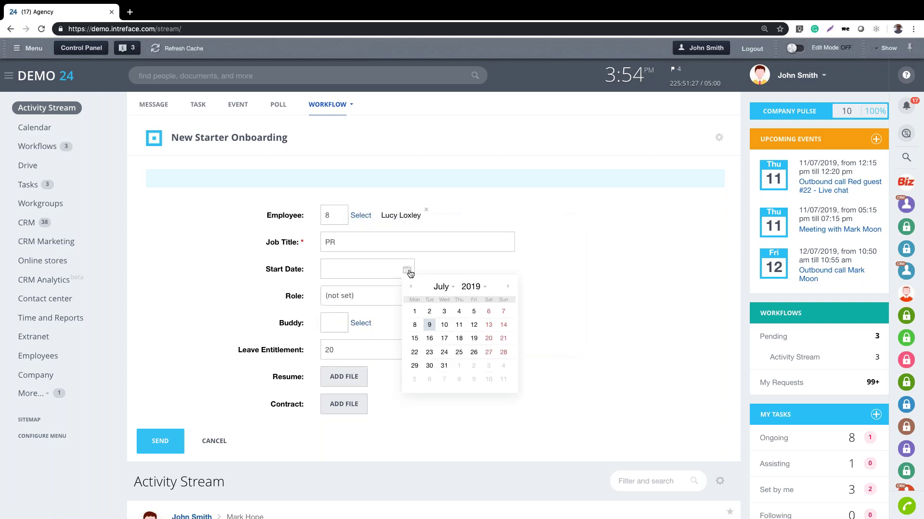
left_click(419, 337)
Set the role to Manager, assign a buddy, and submit the onboarding request
left_click(352, 294)
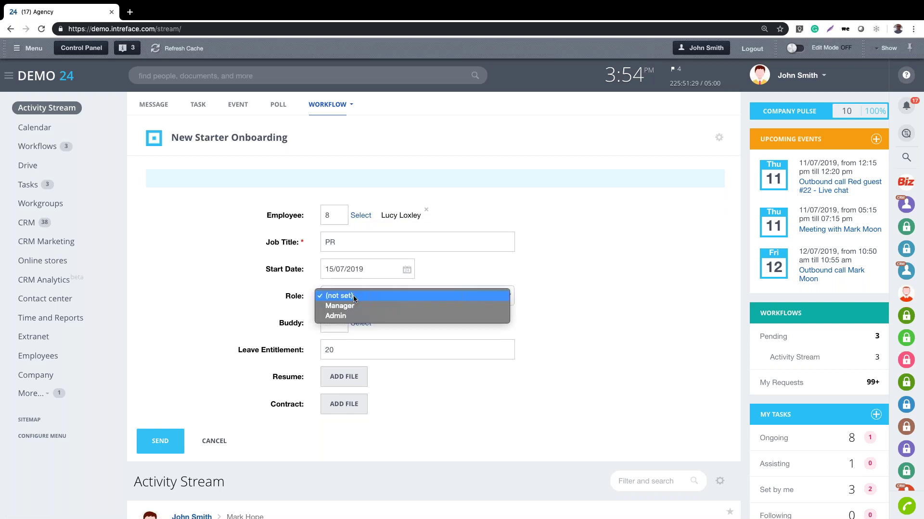
left_click(352, 306)
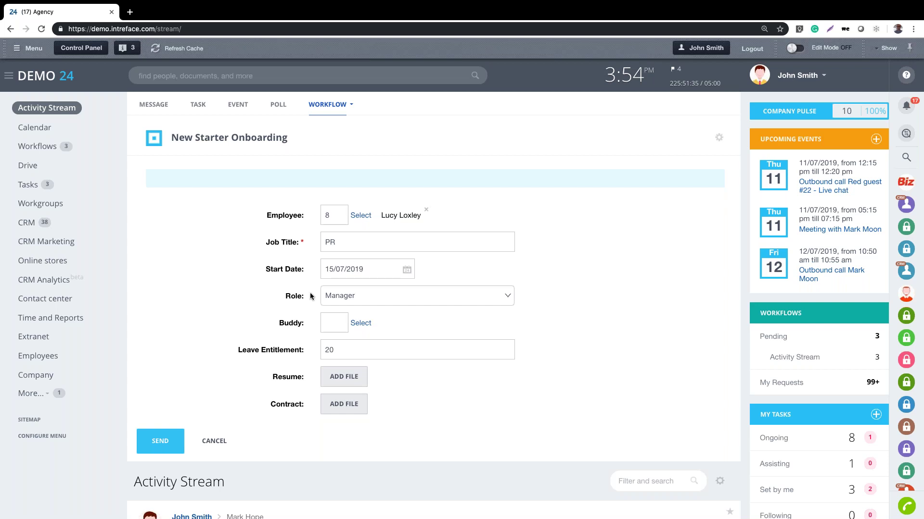
left_click(373, 296)
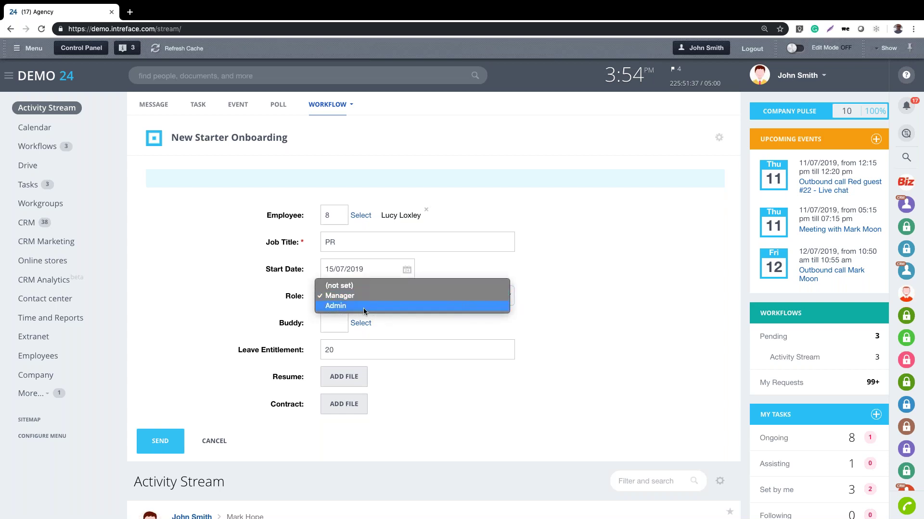
left_click(363, 297)
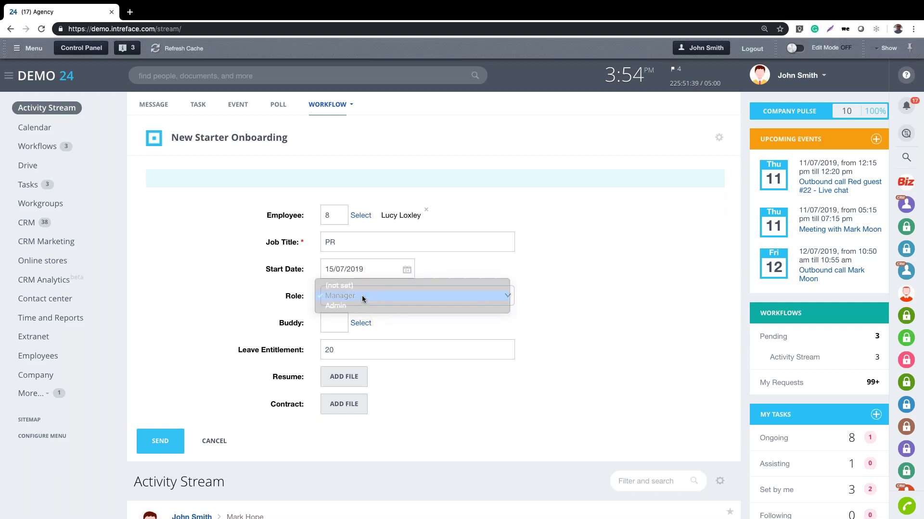
left_click(361, 324)
left_click(372, 382)
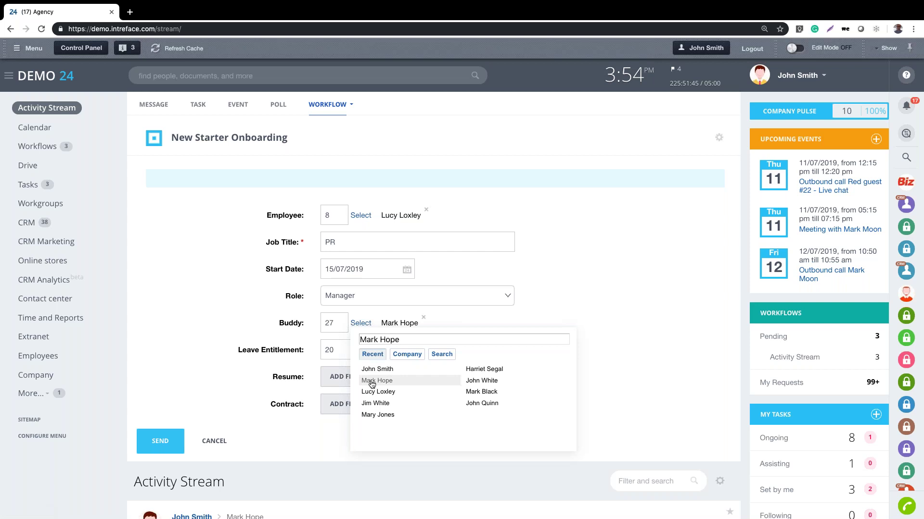
left_click(253, 307)
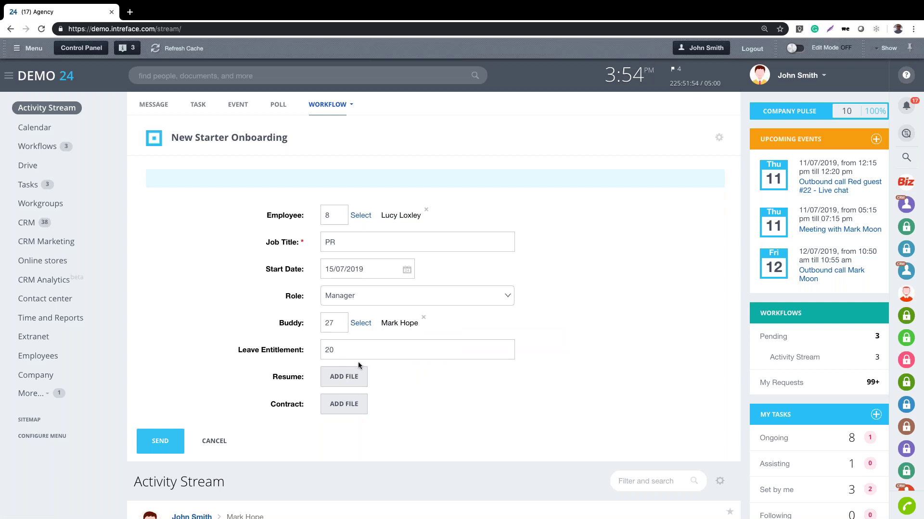
left_click(158, 442)
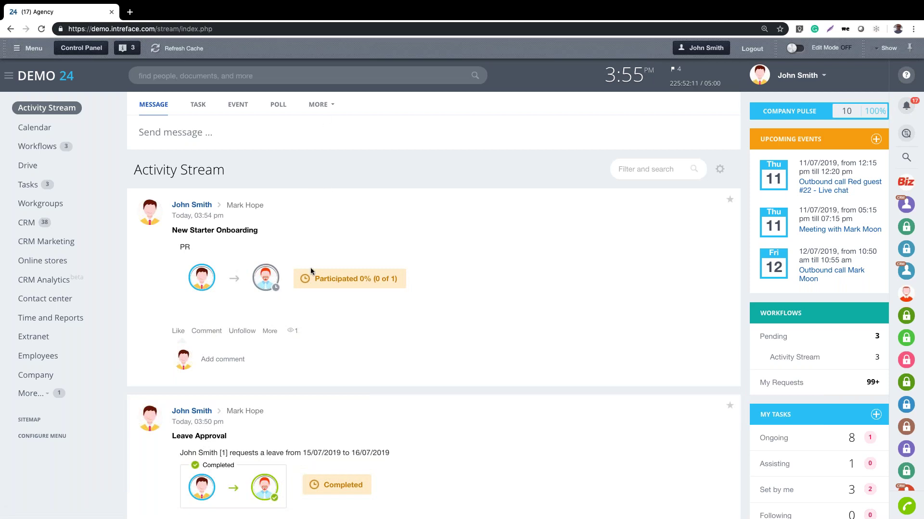
Switch to the buddy's logged-in browser window showing Workflows > Assignments
key("ctrl+Right")
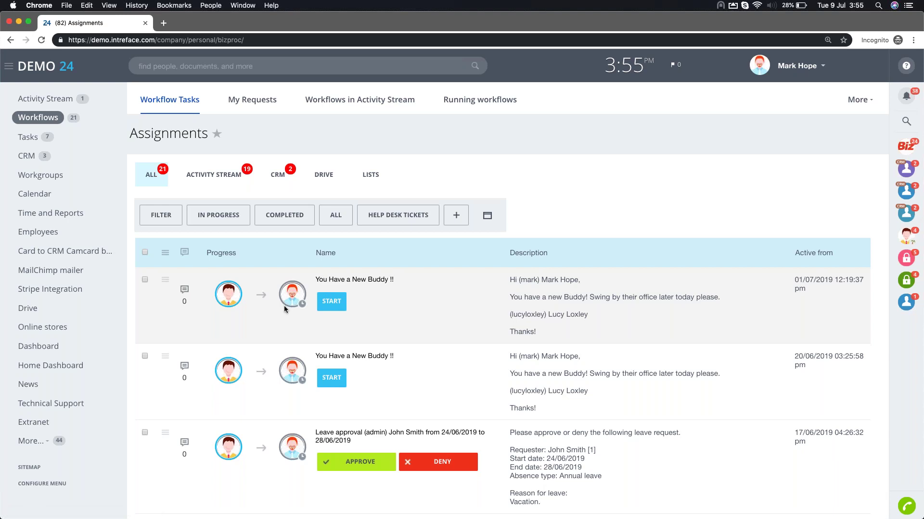
Accept the newest 'You Have a New Buddy' task and load the latest Activity Stream posts
left_click(330, 303)
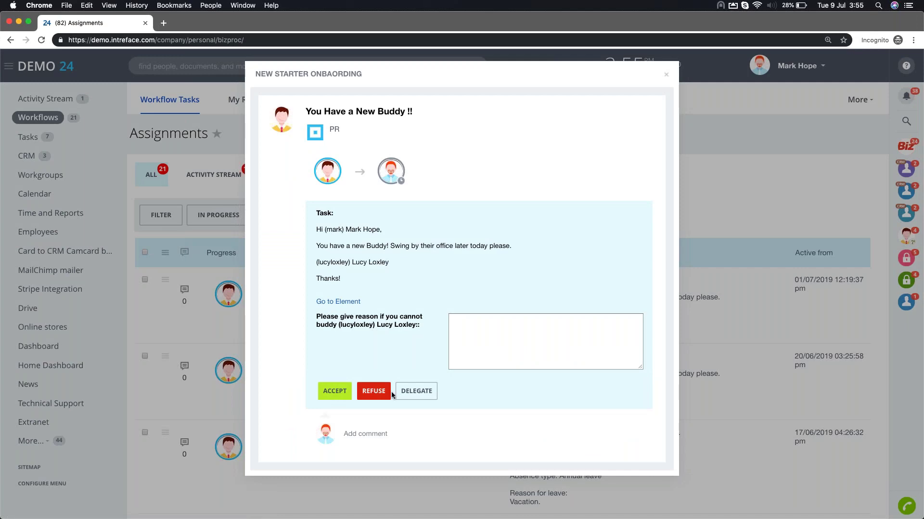
left_click(334, 391)
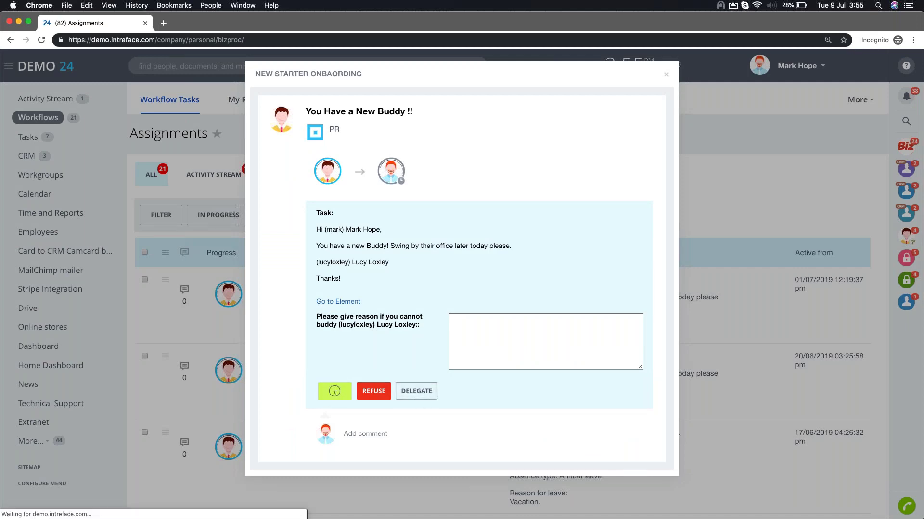
scroll(287, 264, "down", 3)
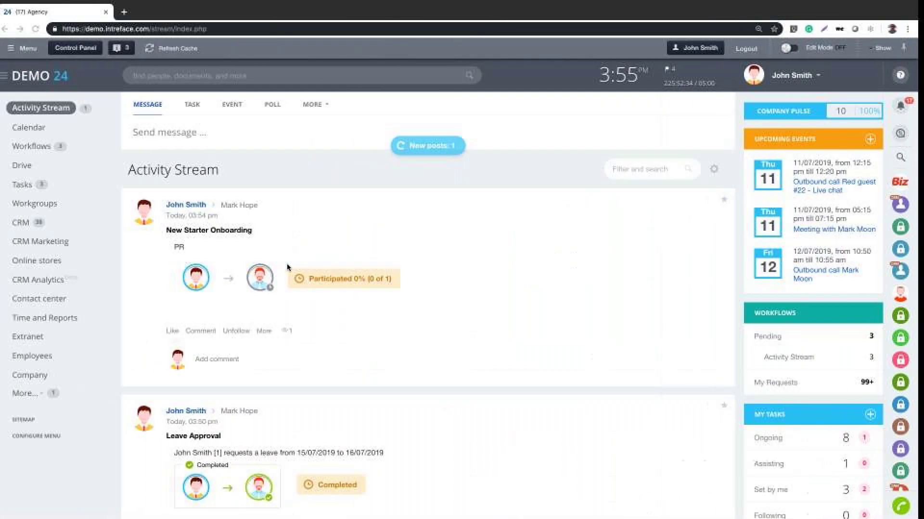
left_click(427, 147)
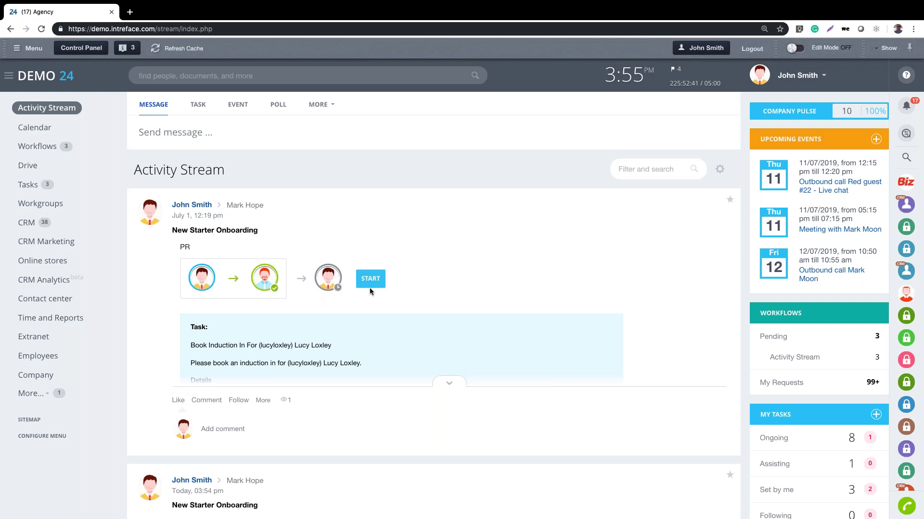
Check the Book Induction task without completing it, then go to MORE > Workflow settings
left_click(369, 283)
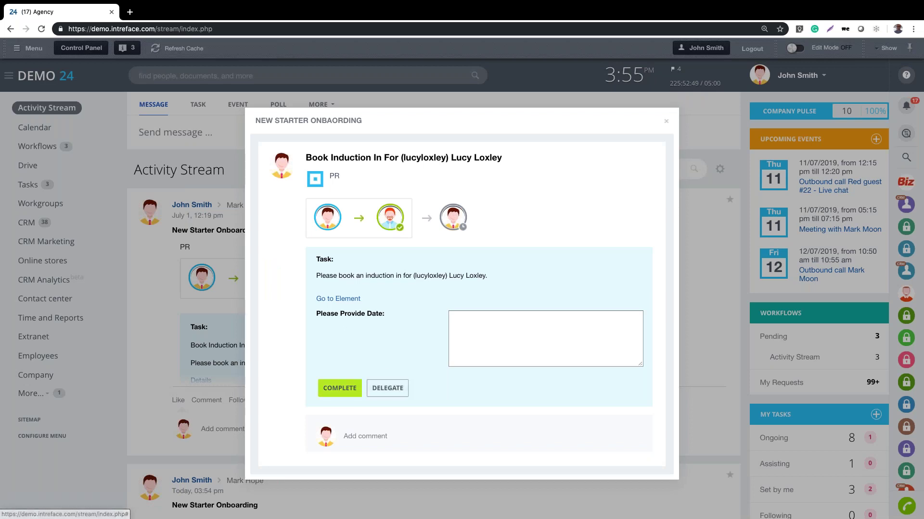
left_click(667, 123)
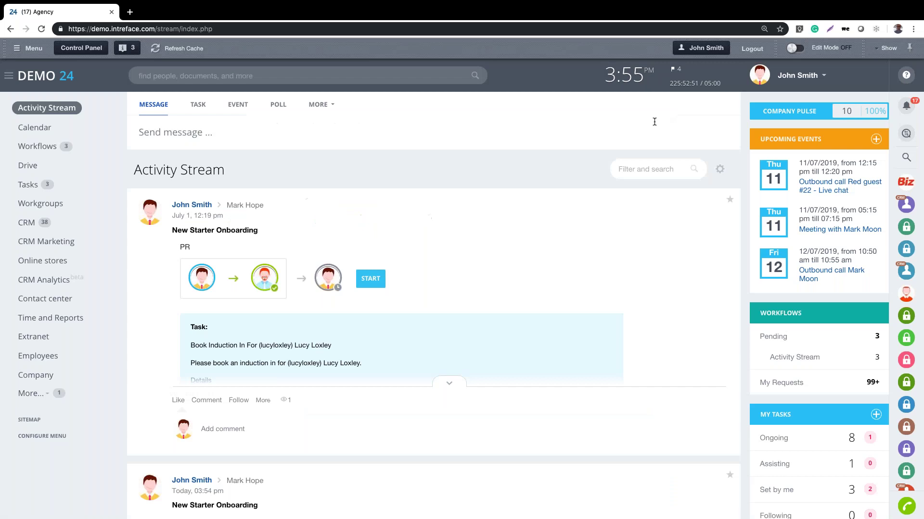
left_click(319, 109)
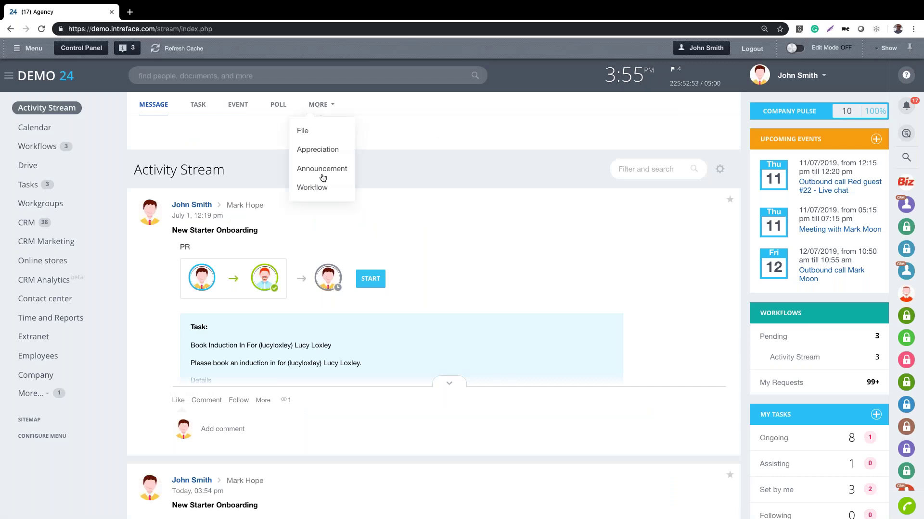
left_click(320, 189)
left_click(328, 327)
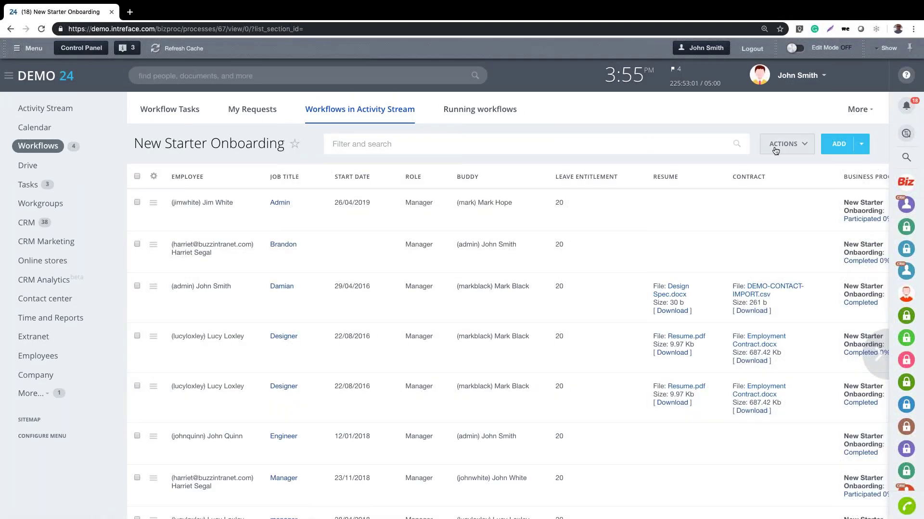
Open the New Starter Onboarding template via Configure workflows and review its Manager and Admin branches
left_click(776, 151)
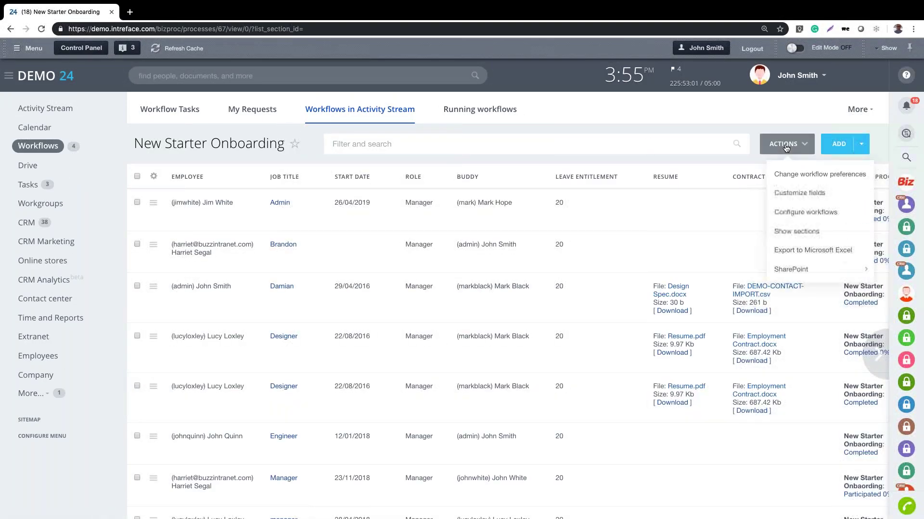
left_click(794, 215)
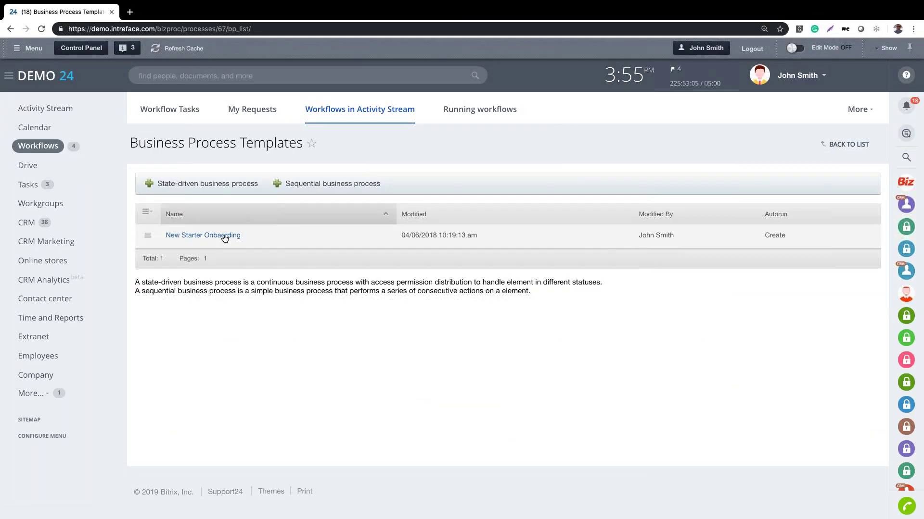
left_click(224, 236)
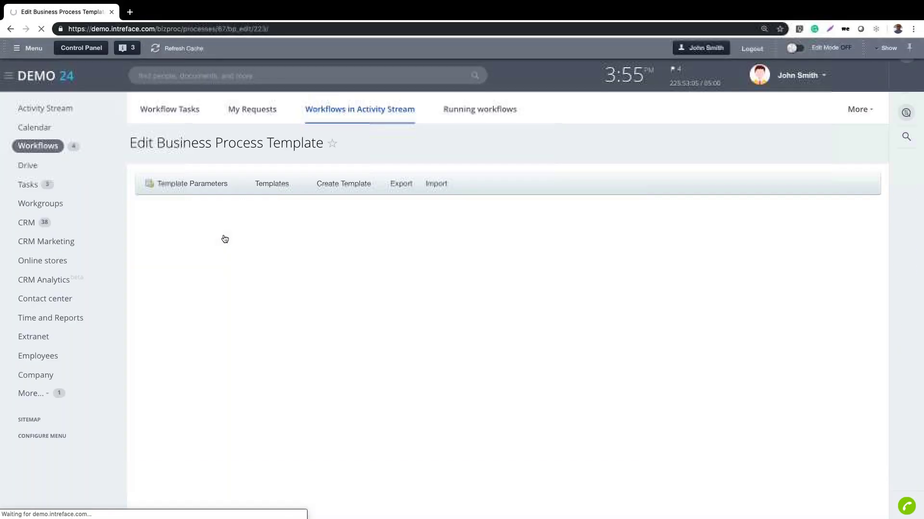
scroll(770, 286, "down", 2)
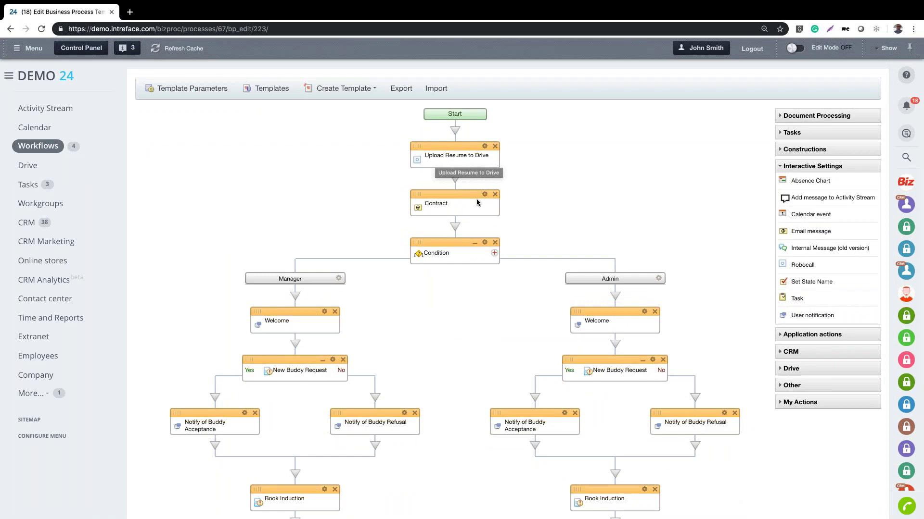
scroll(705, 230, "down", 5)
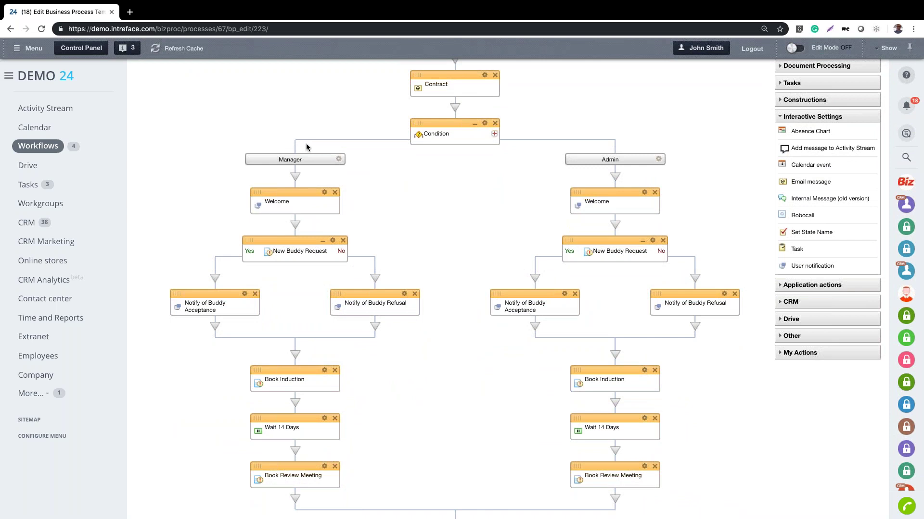
scroll(711, 188, "down", 2)
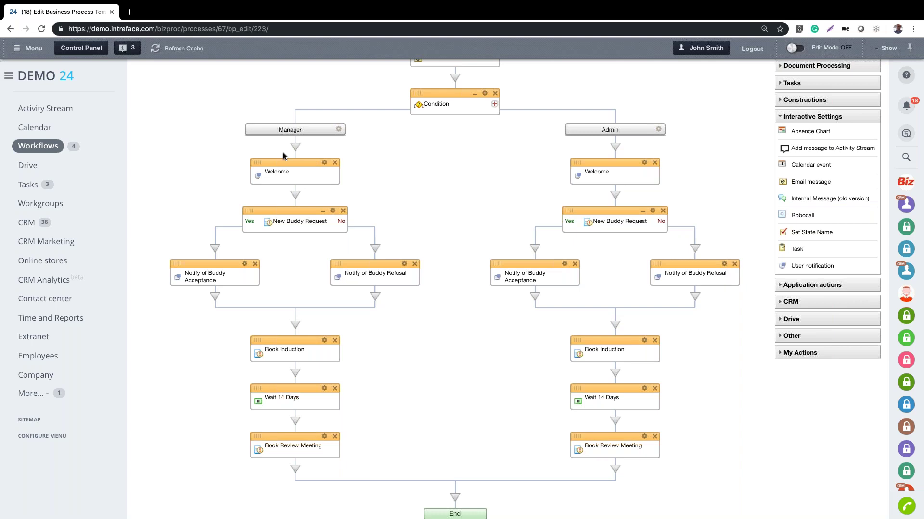
scroll(282, 159, "down", 1)
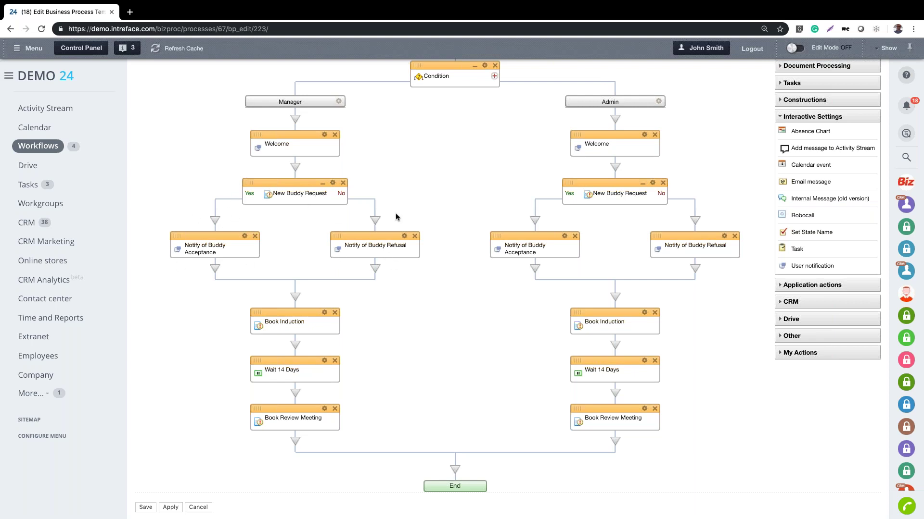
scroll(417, 305, "down", 1)
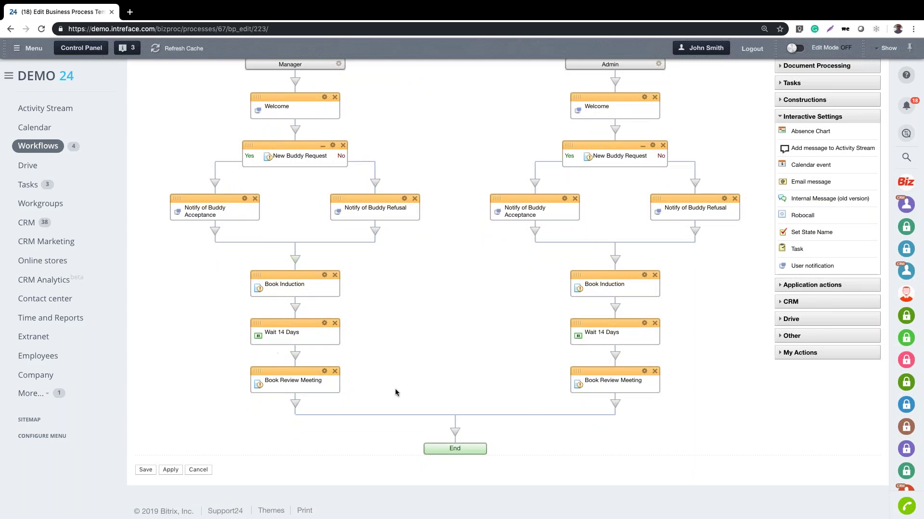
scroll(406, 372, "up", 2)
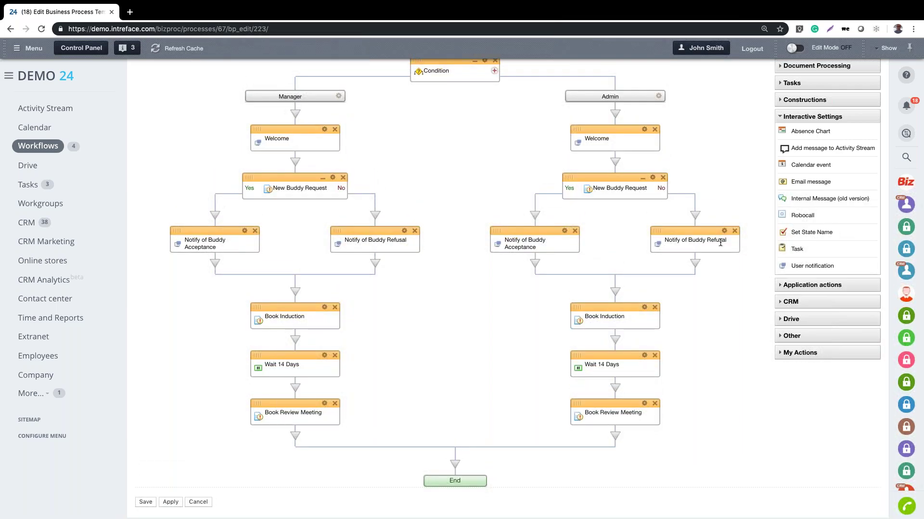
scroll(743, 216, "down", 3)
Add a Calendar event block and a Task block below Book Review Meeting in the Manager branch
left_click_drag(811, 165, 296, 384)
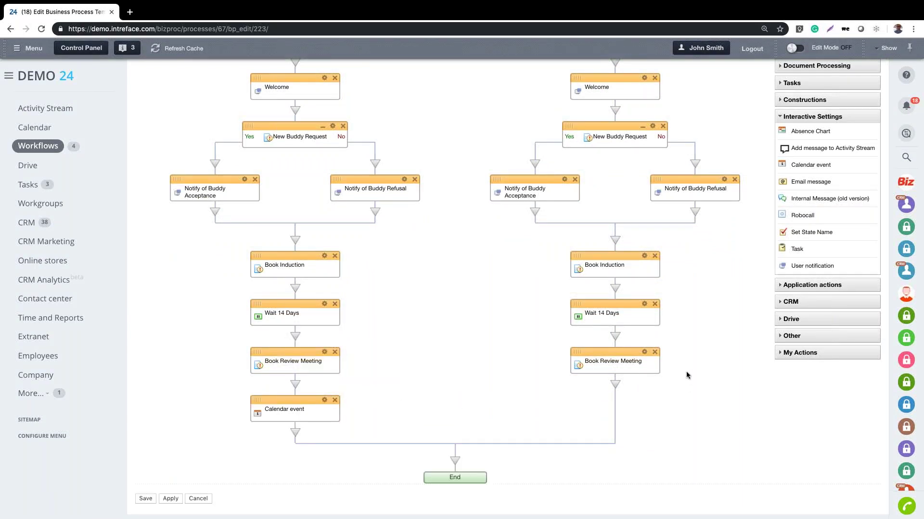
scroll(686, 372, "down", 1)
left_click_drag(797, 250, 297, 422)
scroll(671, 429, "down", 2)
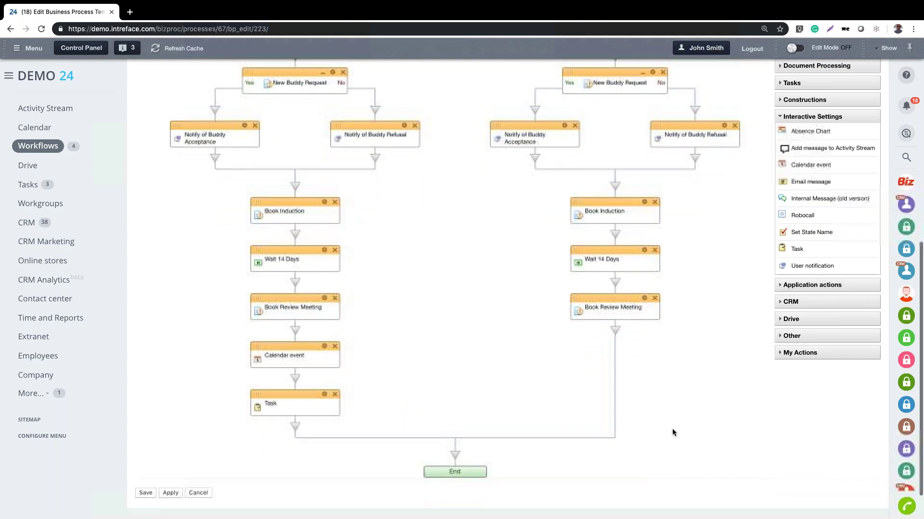
Expand the Document Processing, Tasks and Constructions block groups in the palette
left_click(812, 70)
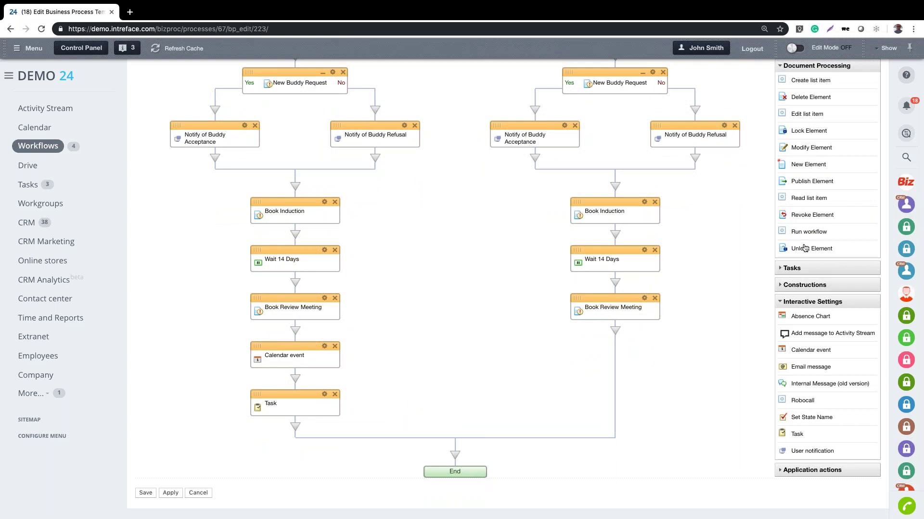
left_click(807, 272)
left_click(811, 354)
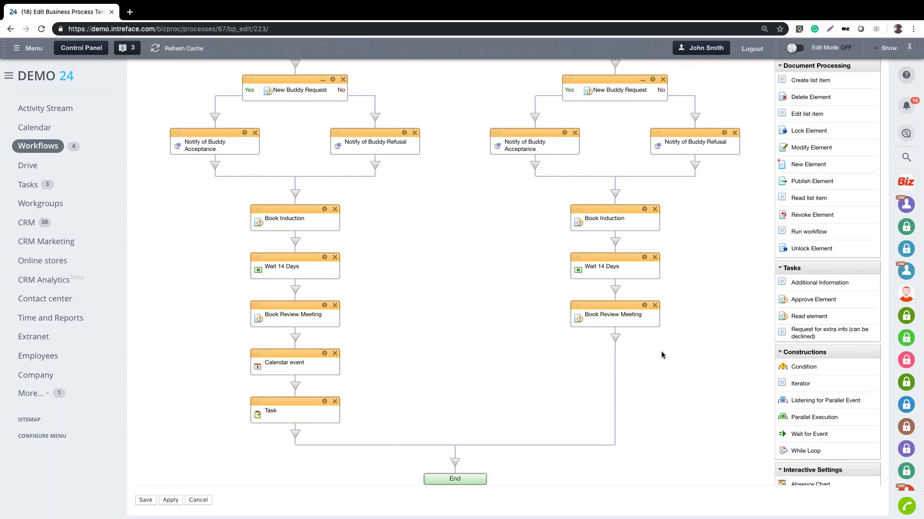
scroll(661, 355, "up", 2)
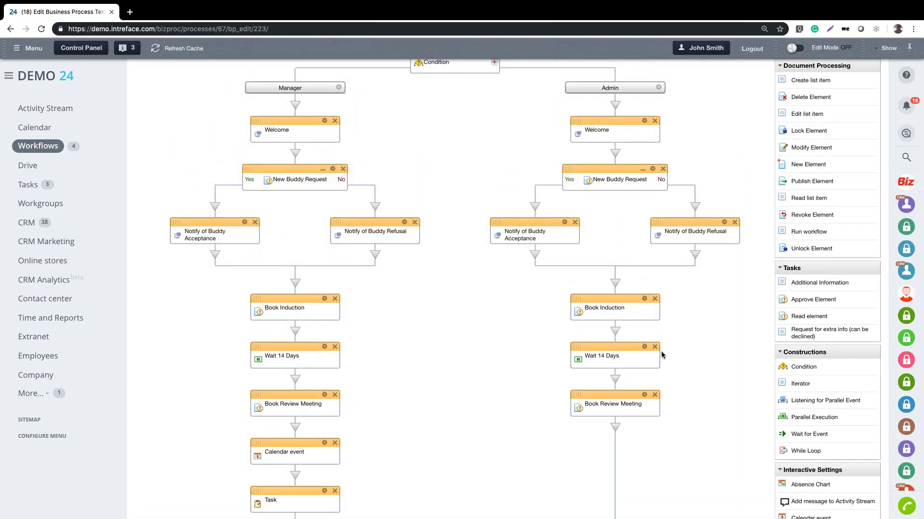
scroll(661, 352, "up", 4)
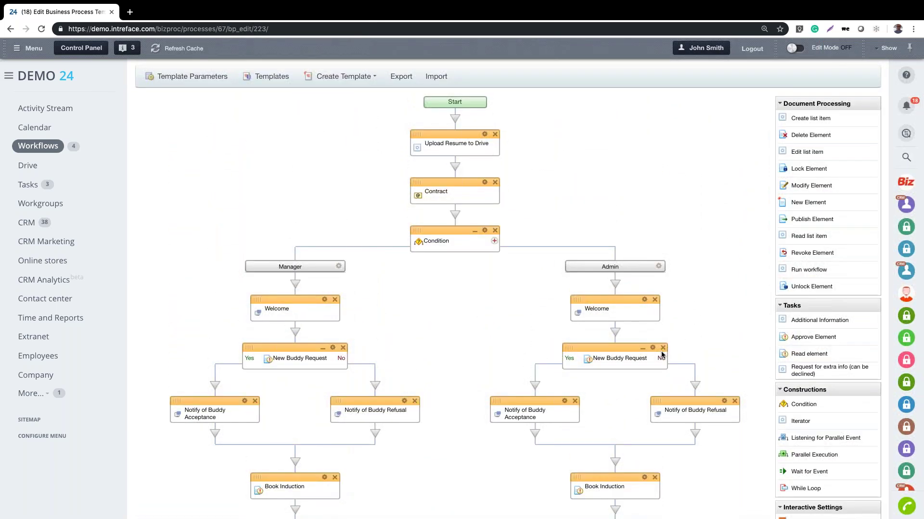